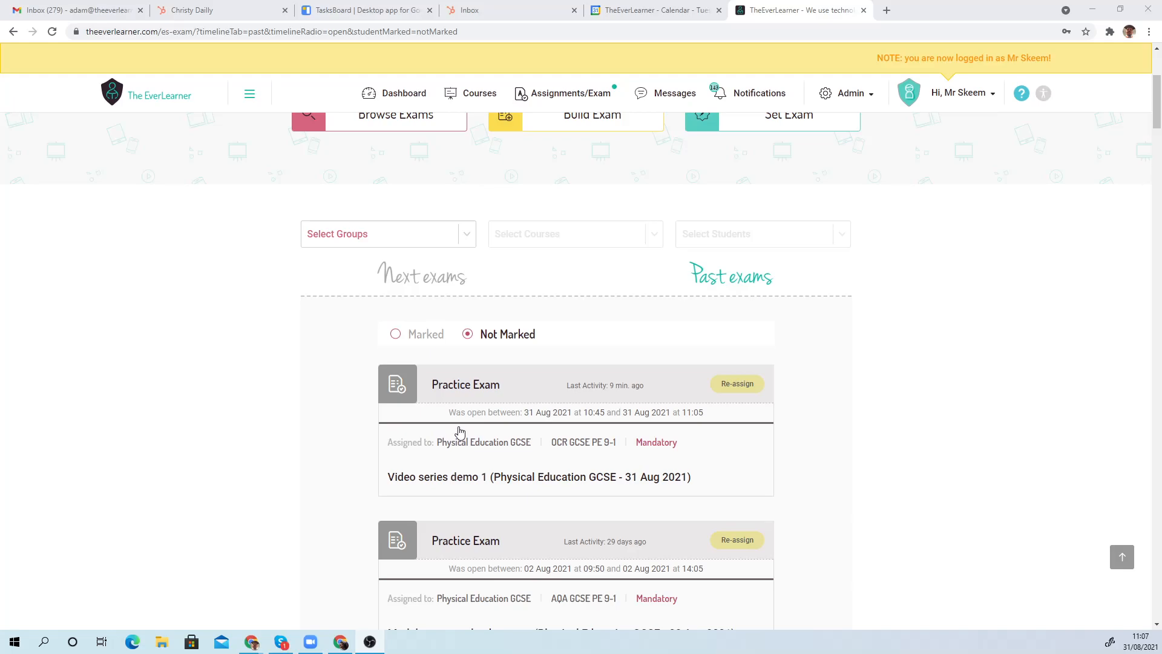
Open the unmarked past exam "Video series demo 1" and start marking the first listed student's script
{"action": "scroll", "coordinate": [470, 342], "scroll_direction": "up", "scroll_amount": 1}
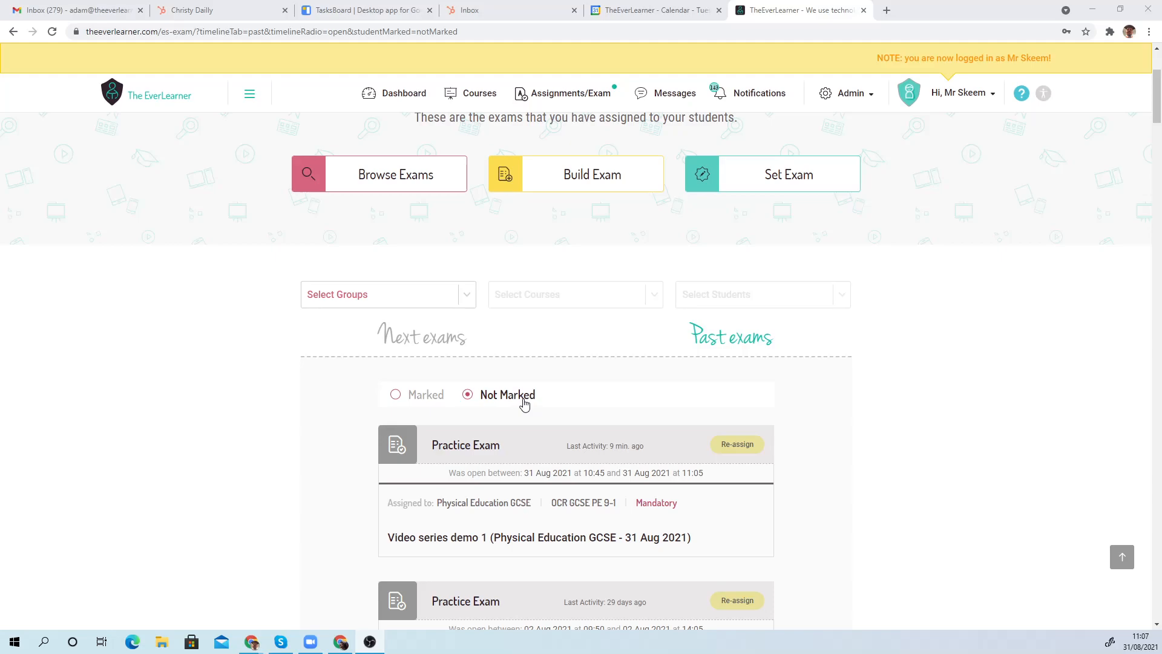
{"action": "scroll", "coordinate": [525, 403], "scroll_direction": "down", "scroll_amount": 1}
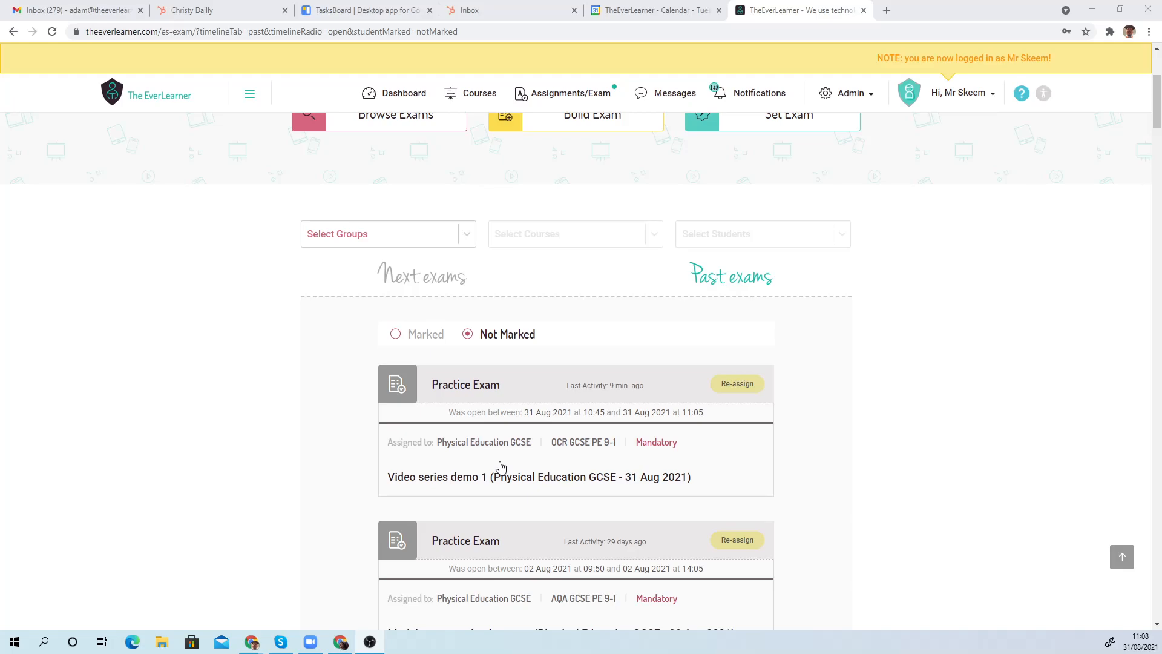
{"action": "left_click", "coordinate": [500, 466]}
{"action": "scroll", "coordinate": [551, 359], "scroll_direction": "up", "scroll_amount": 2}
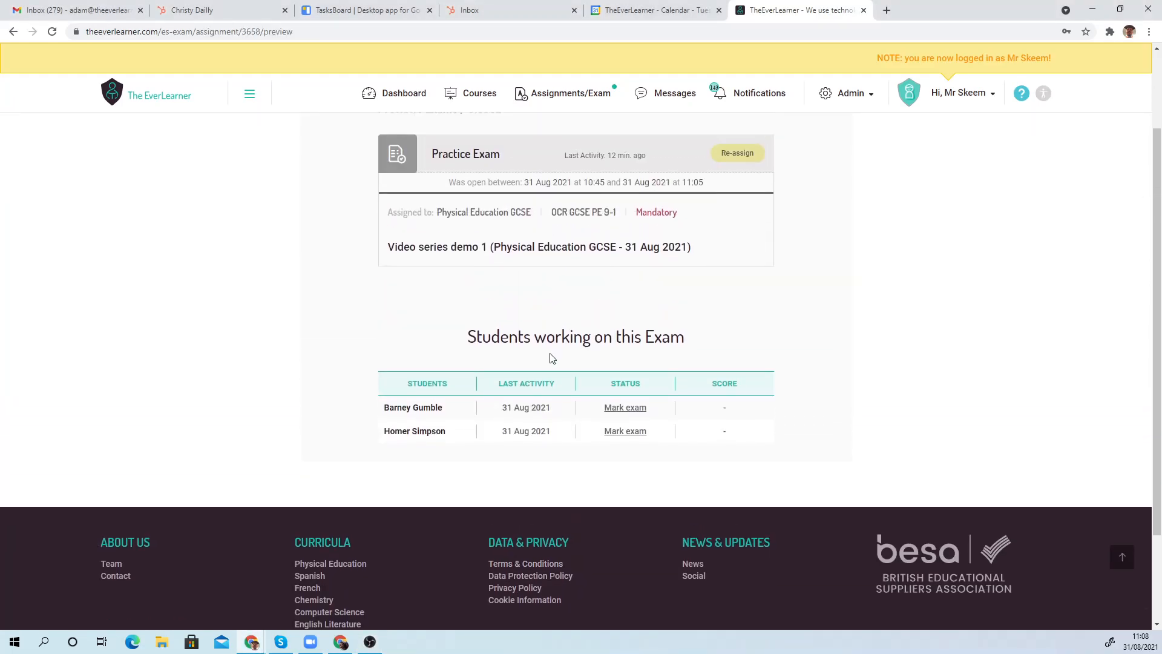
{"action": "left_click", "coordinate": [610, 408]}
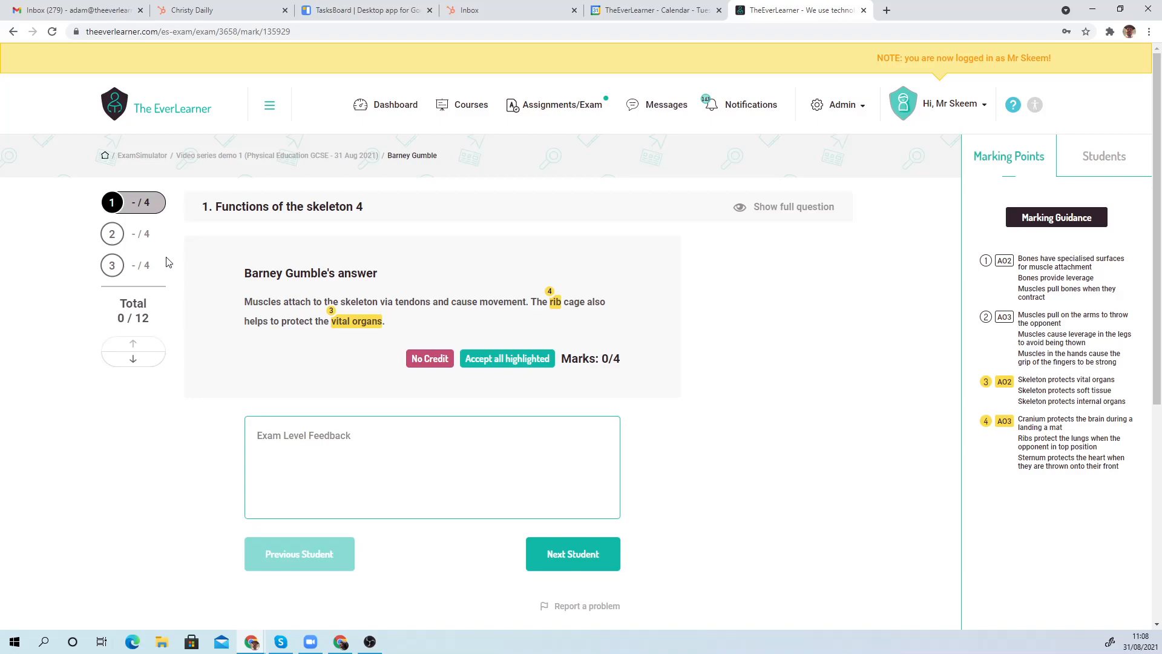
Check the full text of question 1 and credit "Muscles attach to the skeleton via tendons and cause movement" as Point 1
{"action": "left_click", "coordinate": [767, 209]}
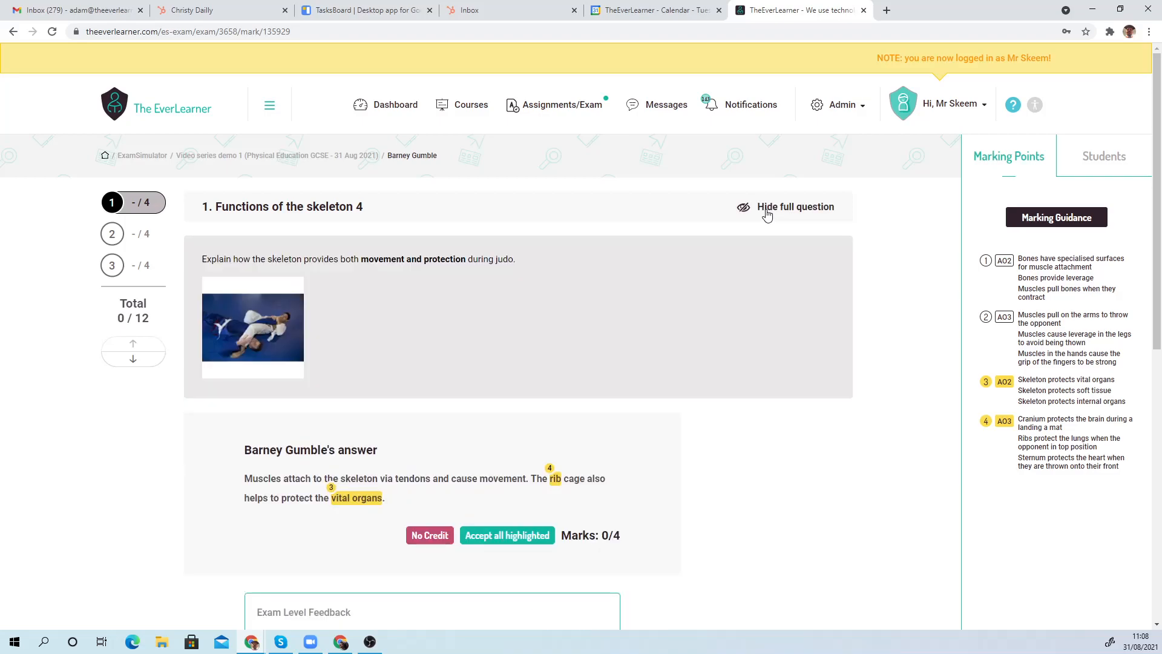
{"action": "left_click", "coordinate": [766, 209]}
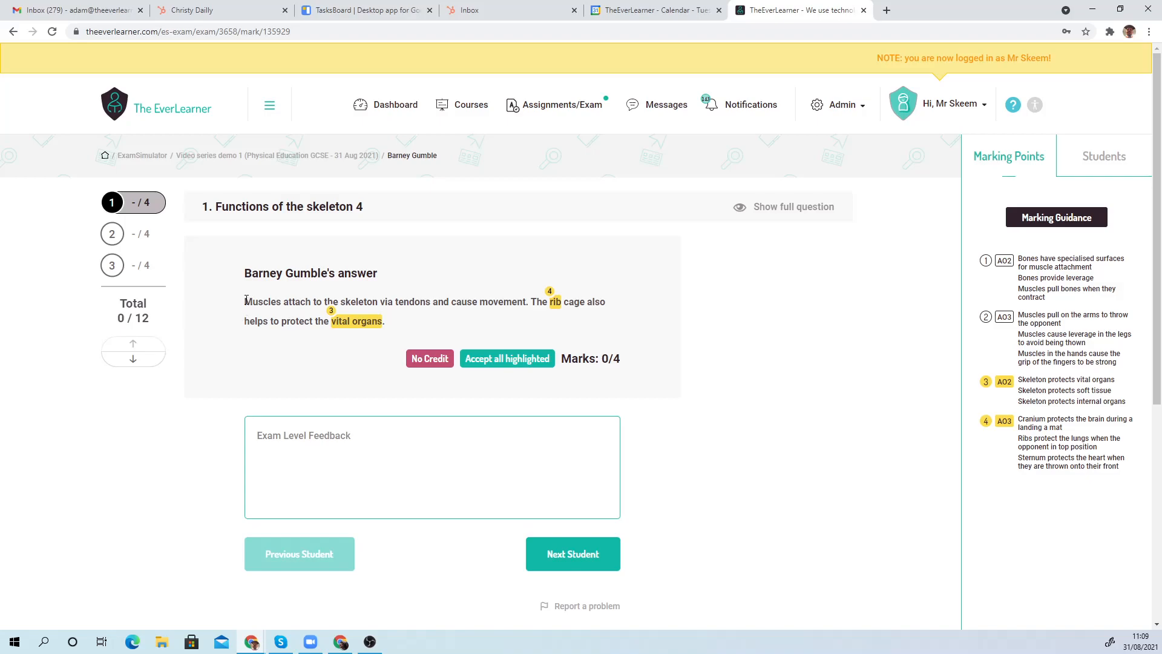
{"action": "left_click_drag", "start_coordinate": [245, 301], "coordinate": [527, 301]}
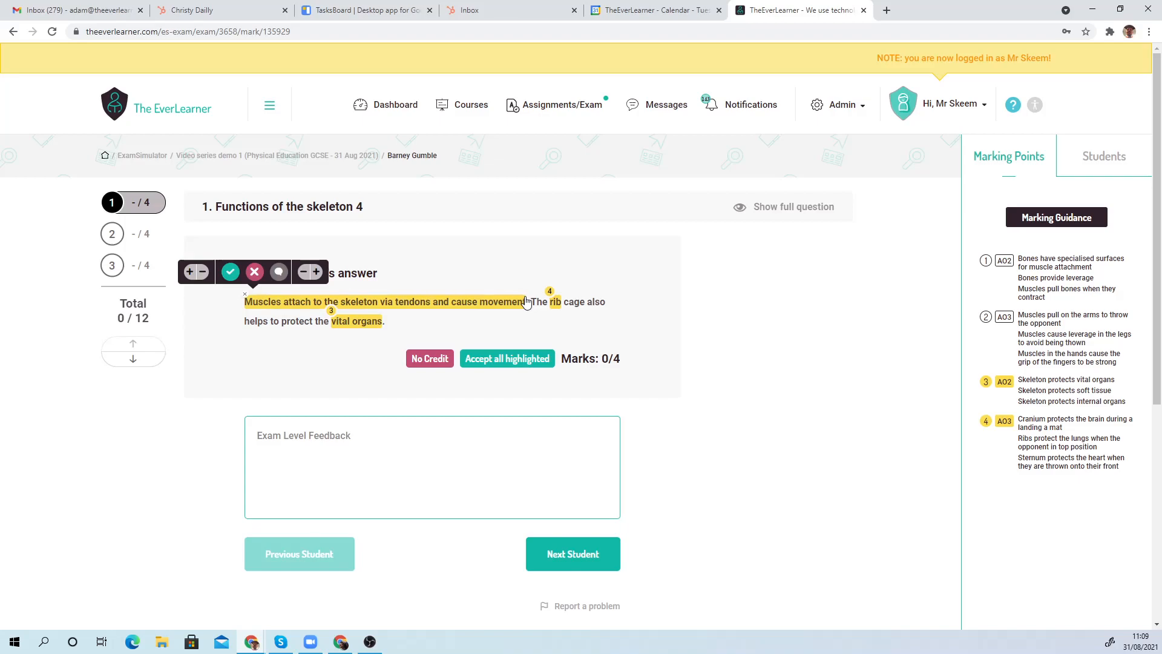
{"action": "left_click", "coordinate": [234, 278]}
{"action": "left_click", "coordinate": [736, 254]}
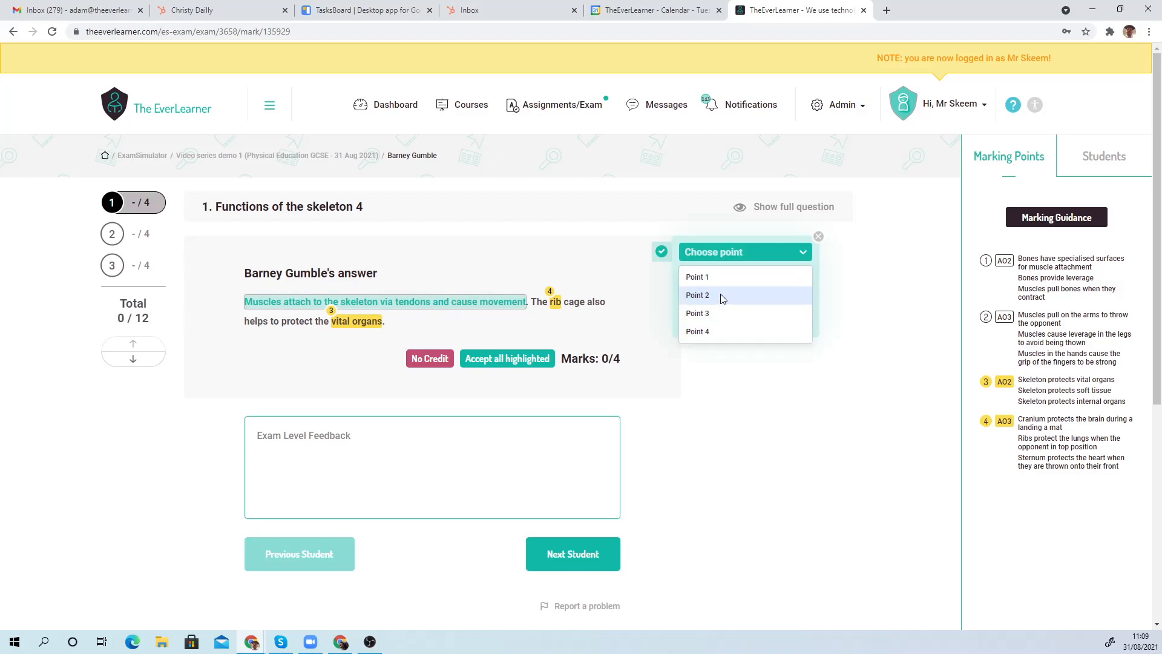
{"action": "left_click", "coordinate": [725, 278]}
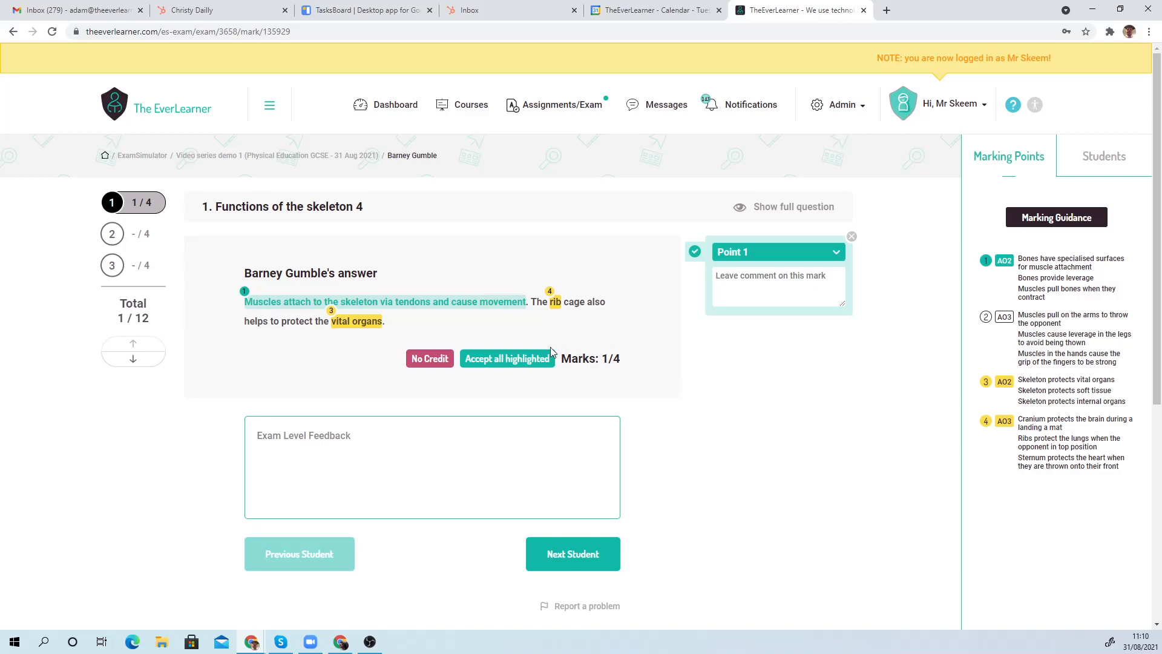
Remove the suggested highlight on "rib", and extend the Point 3 highlight to "protect the vital organs" and accept it
{"action": "left_click", "coordinate": [550, 296]}
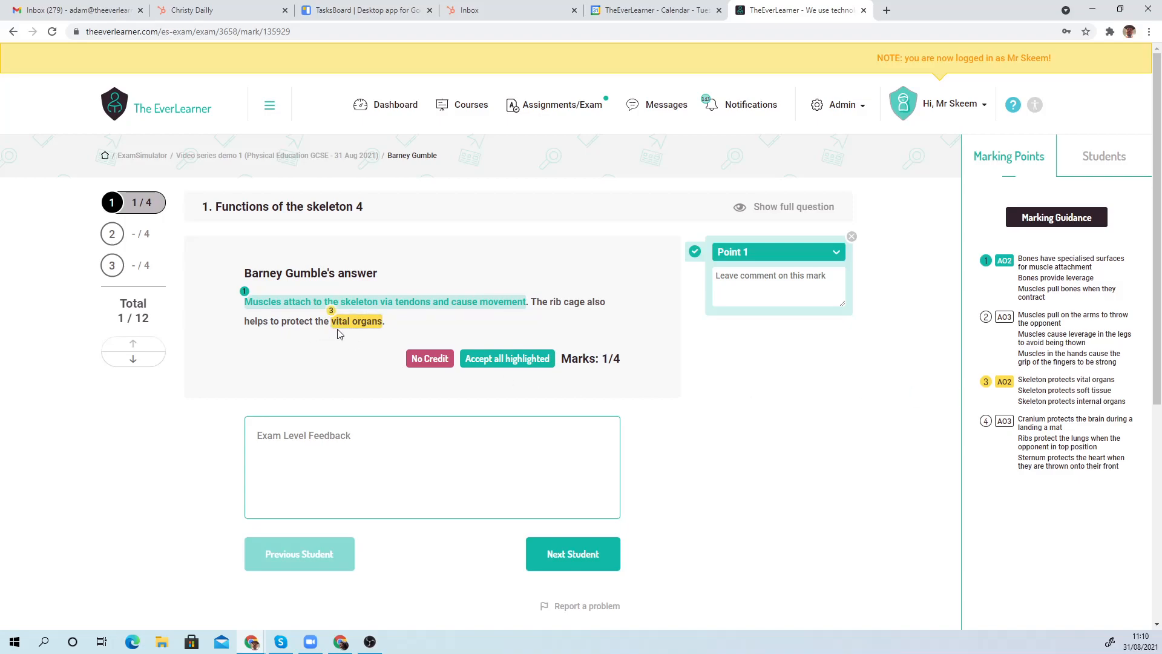
{"action": "left_click", "coordinate": [361, 325]}
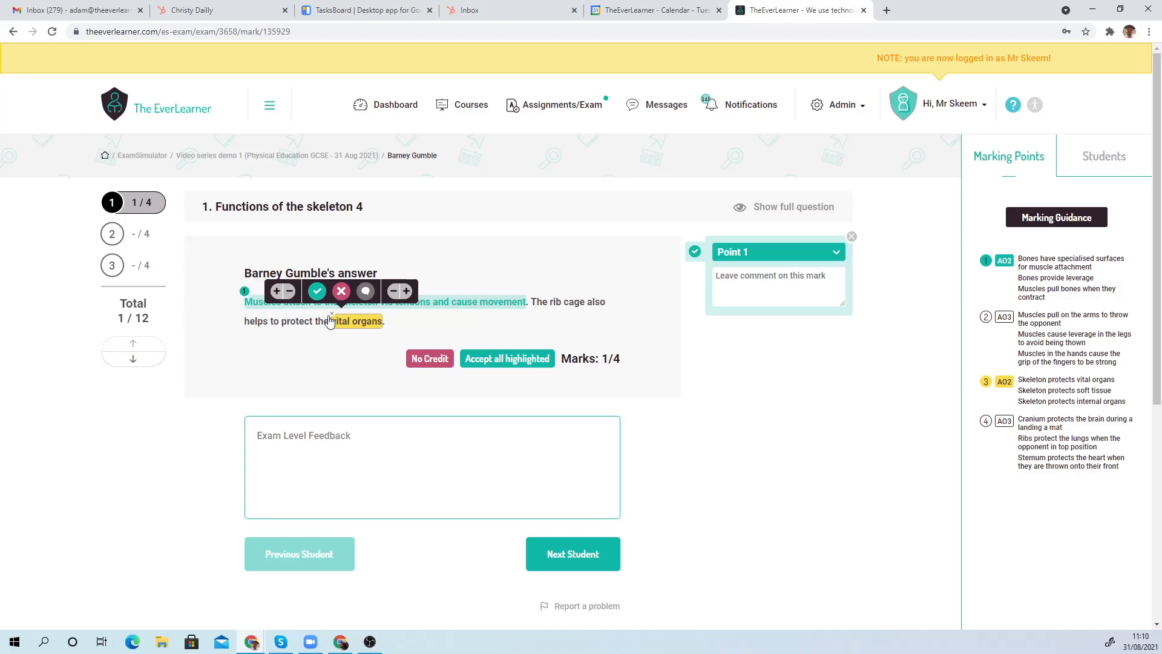
{"action": "left_click", "coordinate": [276, 292]}
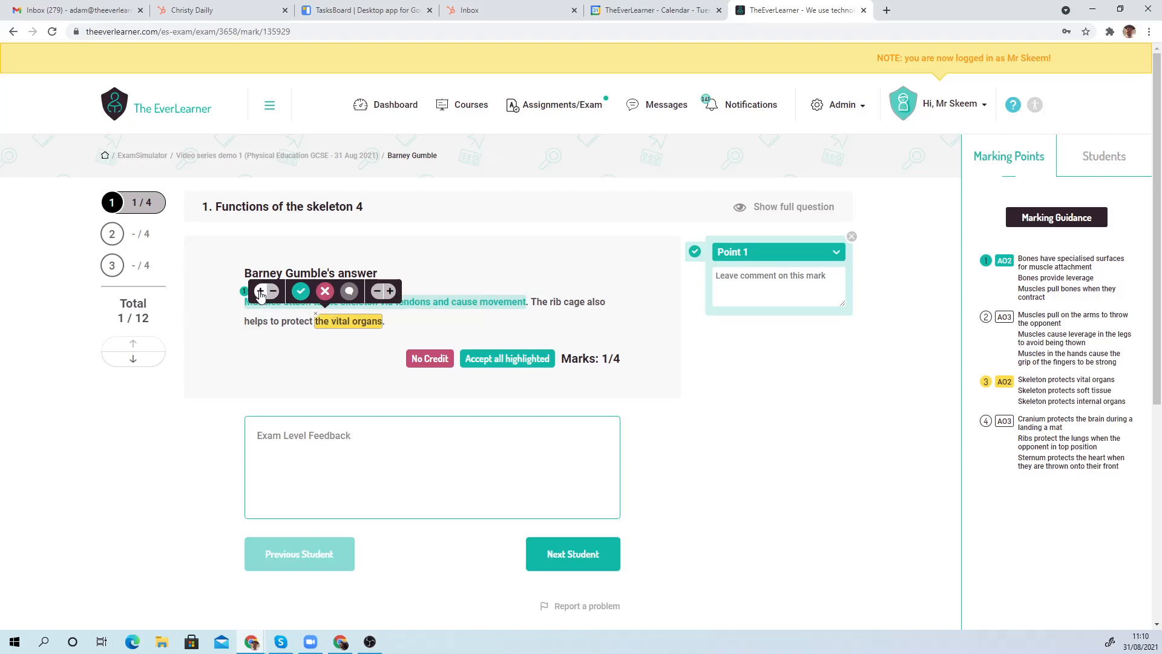
{"action": "left_click", "coordinate": [260, 292]}
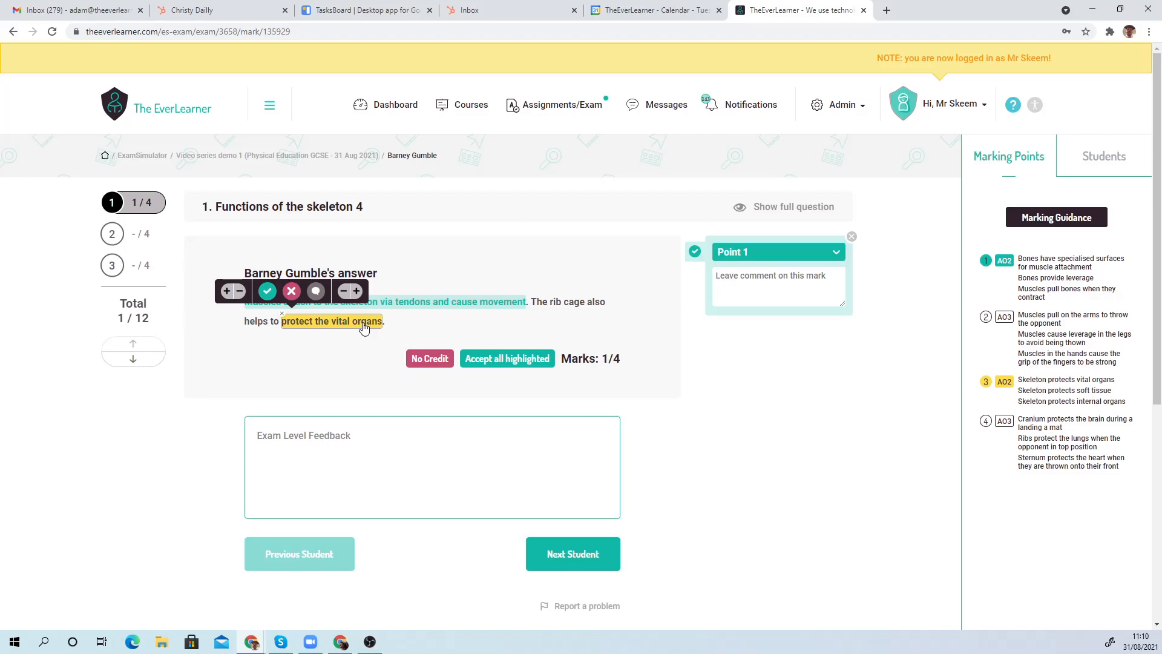
{"action": "left_click", "coordinate": [267, 291]}
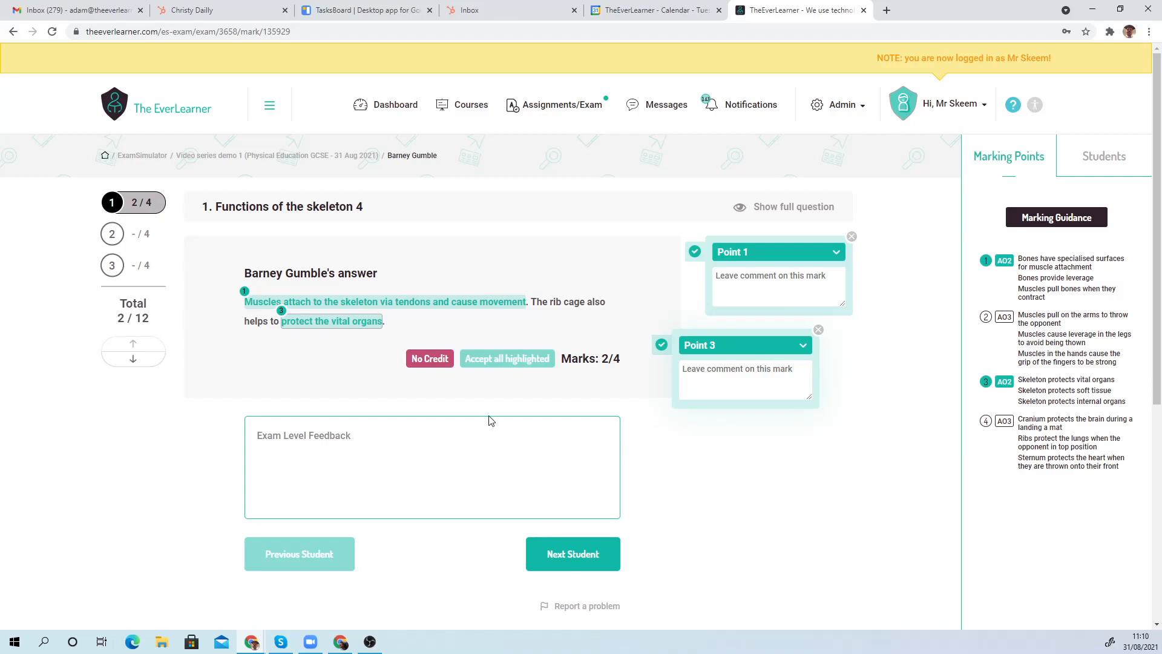
Go to the next student's answer, extend the "leverage" highlight to "This will cause leverage" and accept it as Point 1
{"action": "left_click", "coordinate": [561, 570]}
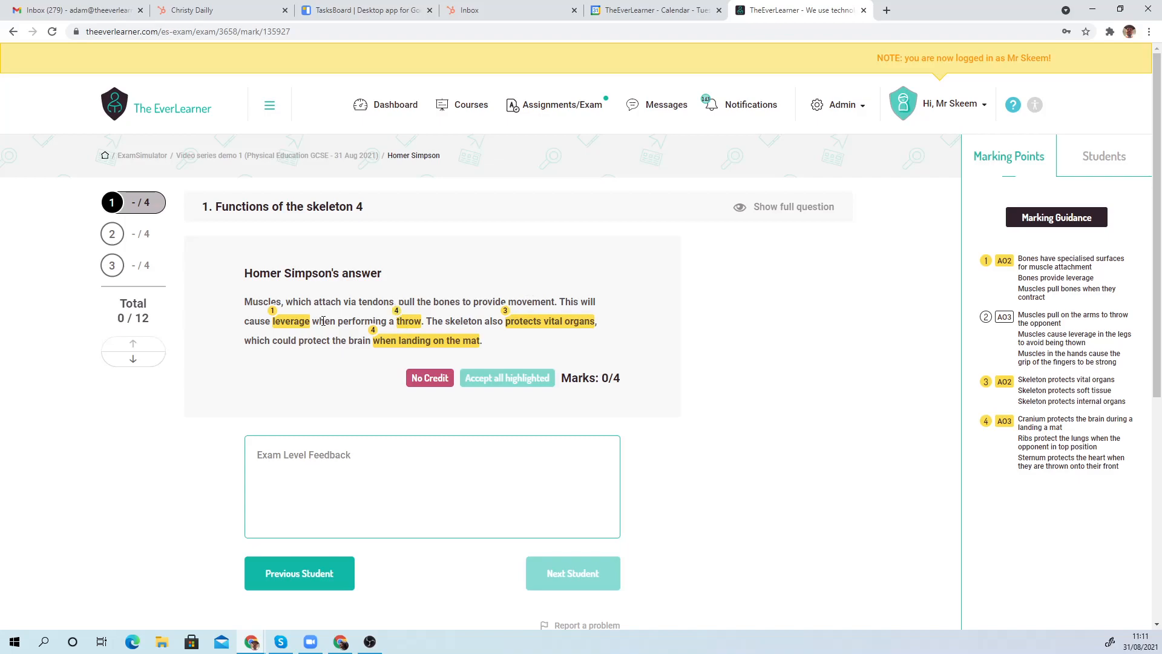
{"action": "mouse_move", "coordinate": [299, 327]}
{"action": "left_click", "coordinate": [289, 328]}
{"action": "left_click", "coordinate": [217, 291]}
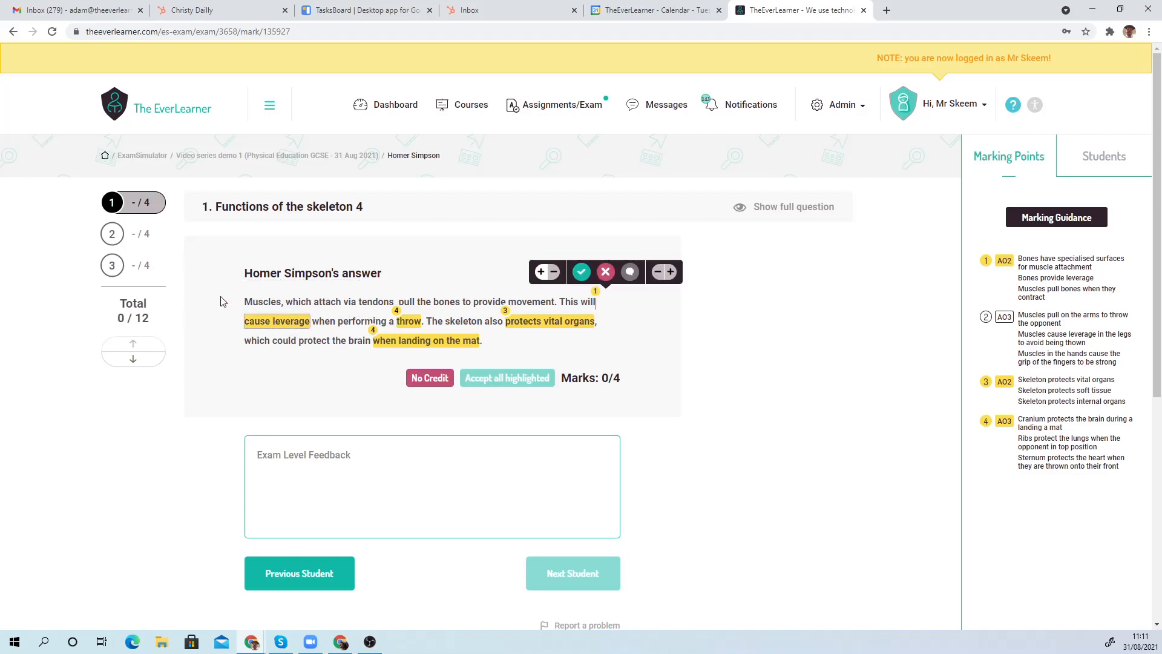
{"action": "left_click", "coordinate": [541, 272]}
{"action": "left_click", "coordinate": [528, 274]}
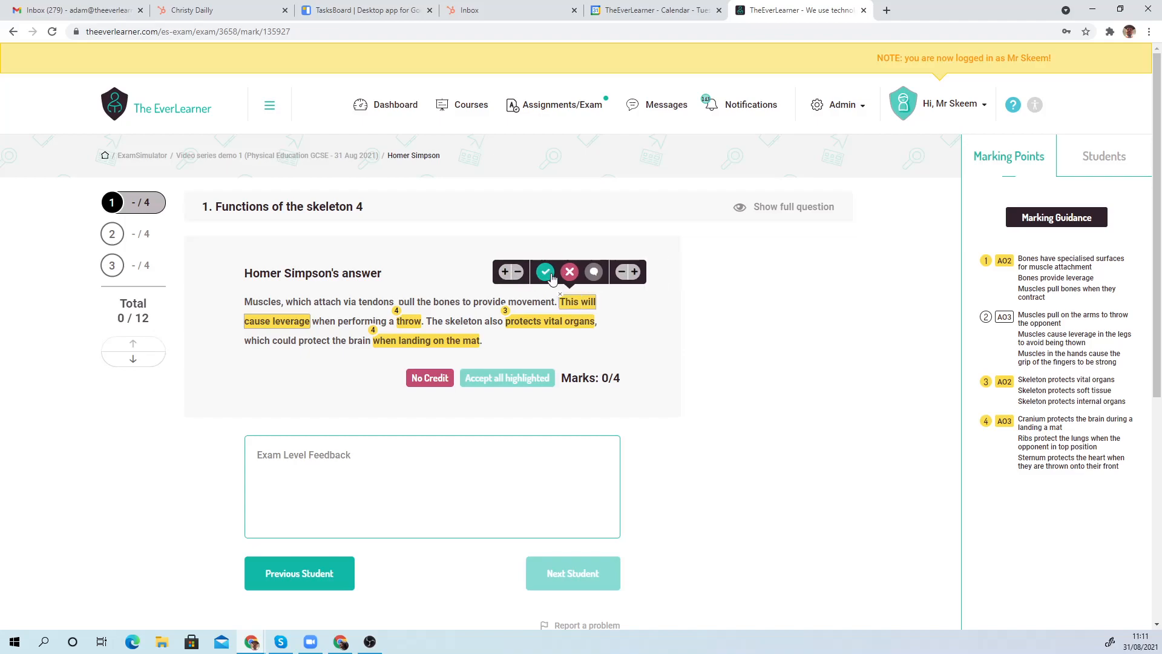
{"action": "left_click", "coordinate": [545, 271]}
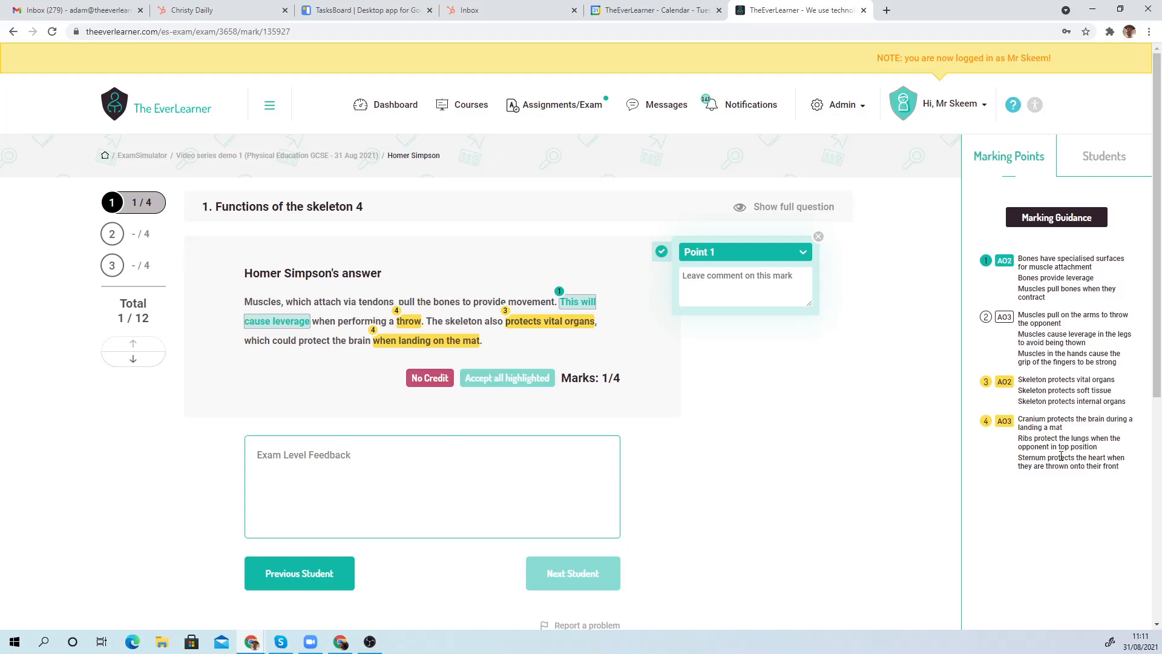
Replace the suggested Point 4 highlight on "throw" by crediting "when performing a throw" as Point 2
{"action": "mouse_move", "coordinate": [414, 322]}
{"action": "left_click", "coordinate": [397, 314]}
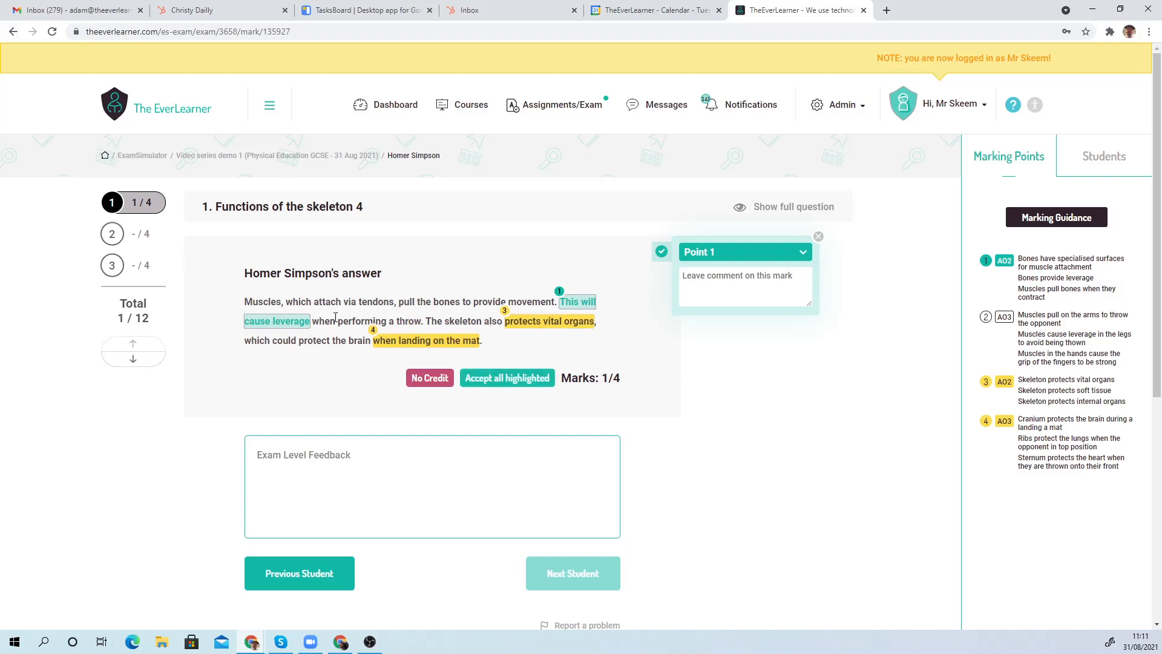
{"action": "left_click_drag", "start_coordinate": [314, 323], "coordinate": [423, 322]}
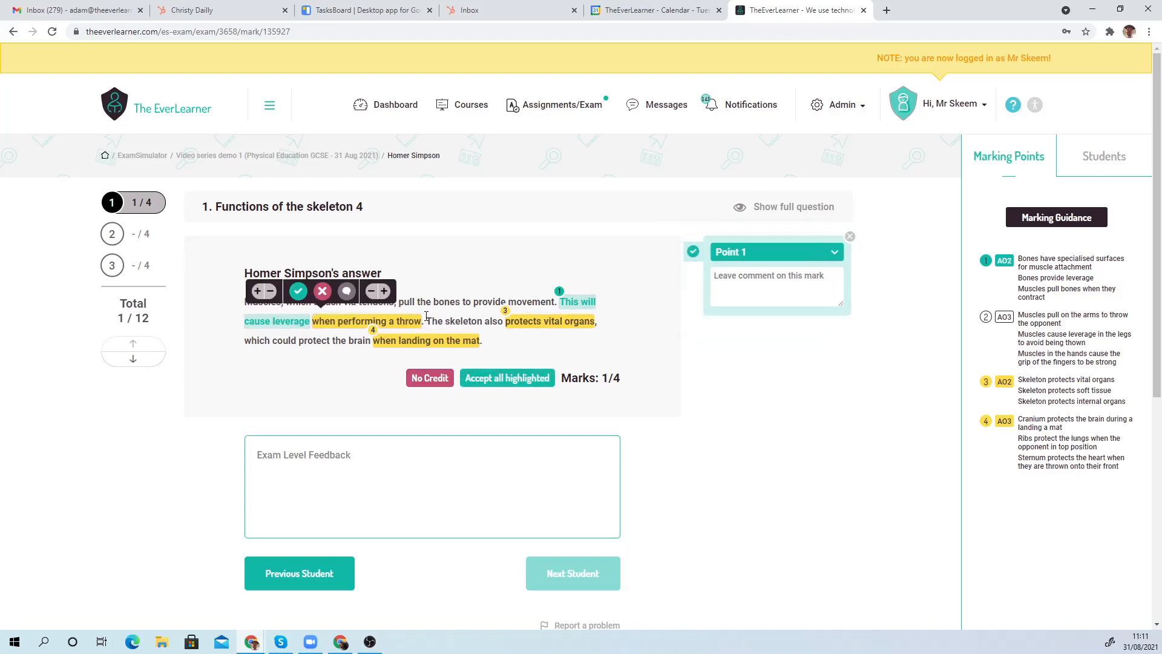
{"action": "left_click", "coordinate": [306, 301]}
{"action": "left_click", "coordinate": [714, 345]}
{"action": "left_click", "coordinate": [733, 386]}
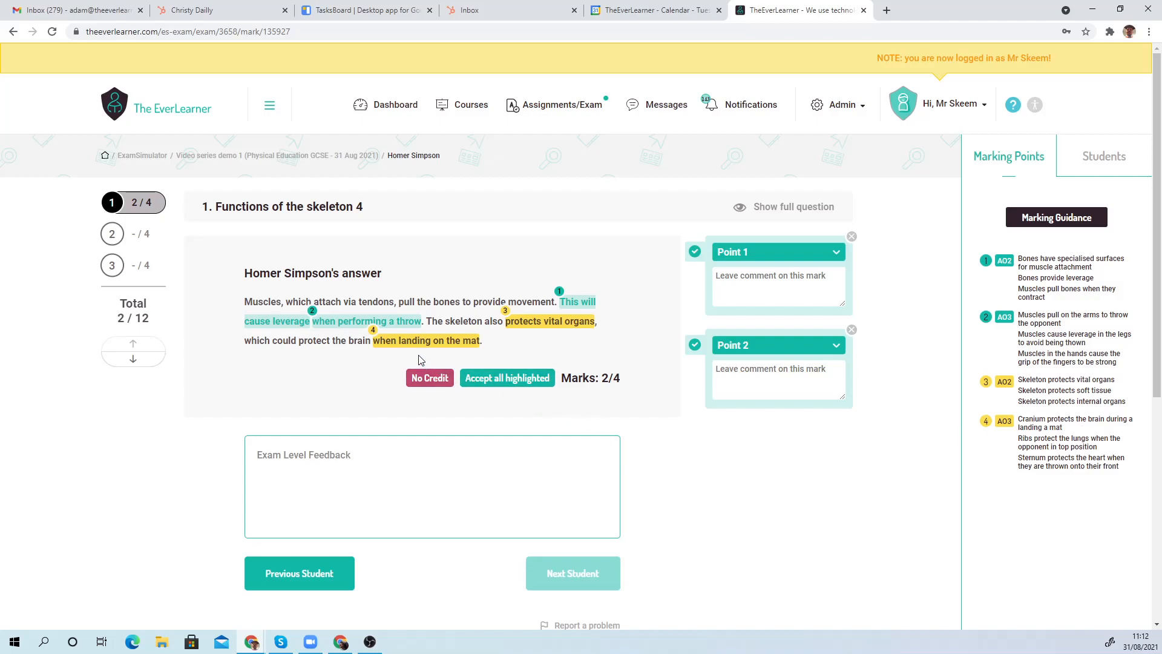
Extend the Point 4 highlight to "protect the brain when landing on the mat", and accept it along with "protects vital organs" as Point 3
{"action": "left_click", "coordinate": [402, 342]}
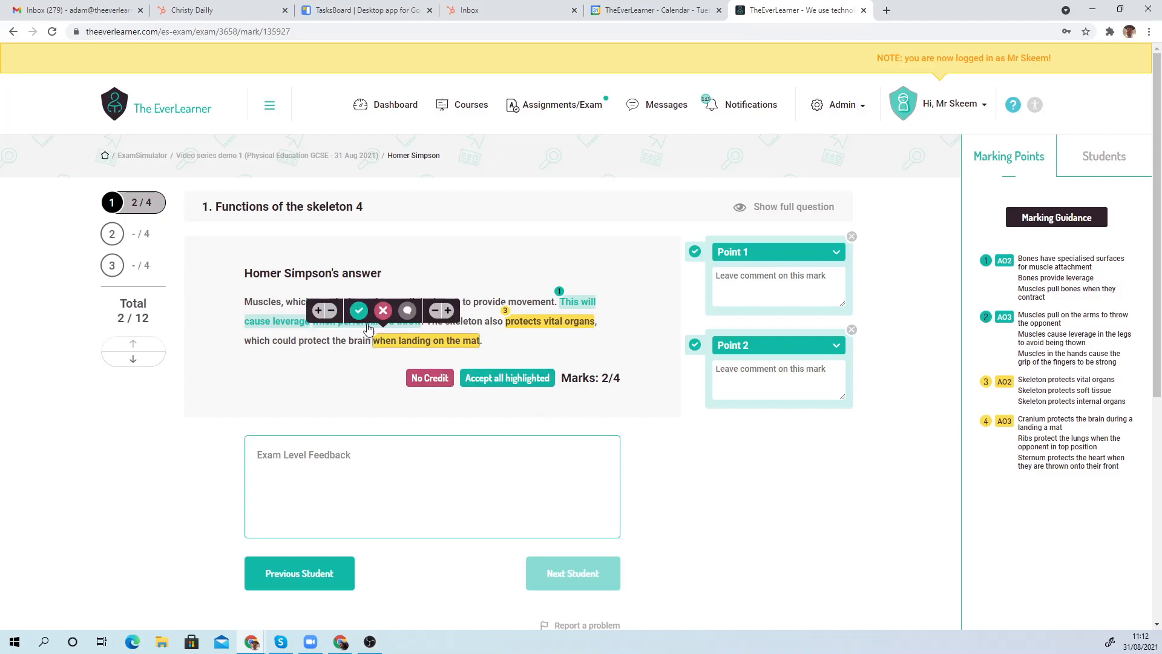
{"action": "left_click", "coordinate": [323, 311]}
{"action": "left_click", "coordinate": [293, 311]}
{"action": "left_click", "coordinate": [277, 311]}
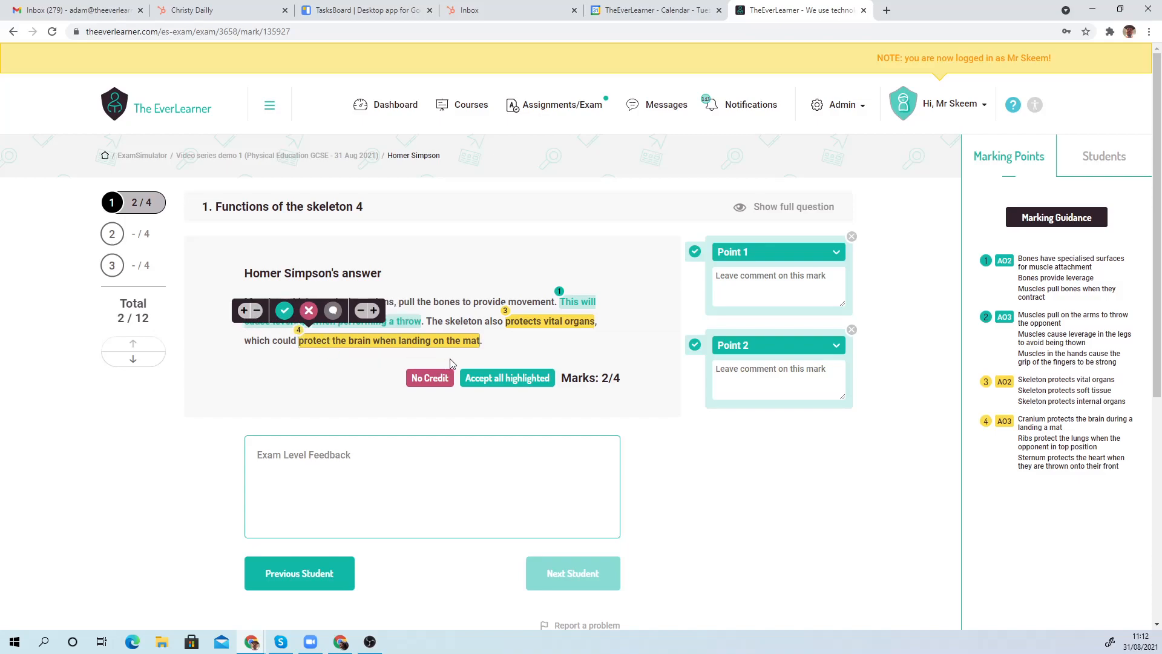
{"action": "left_click", "coordinate": [285, 311]}
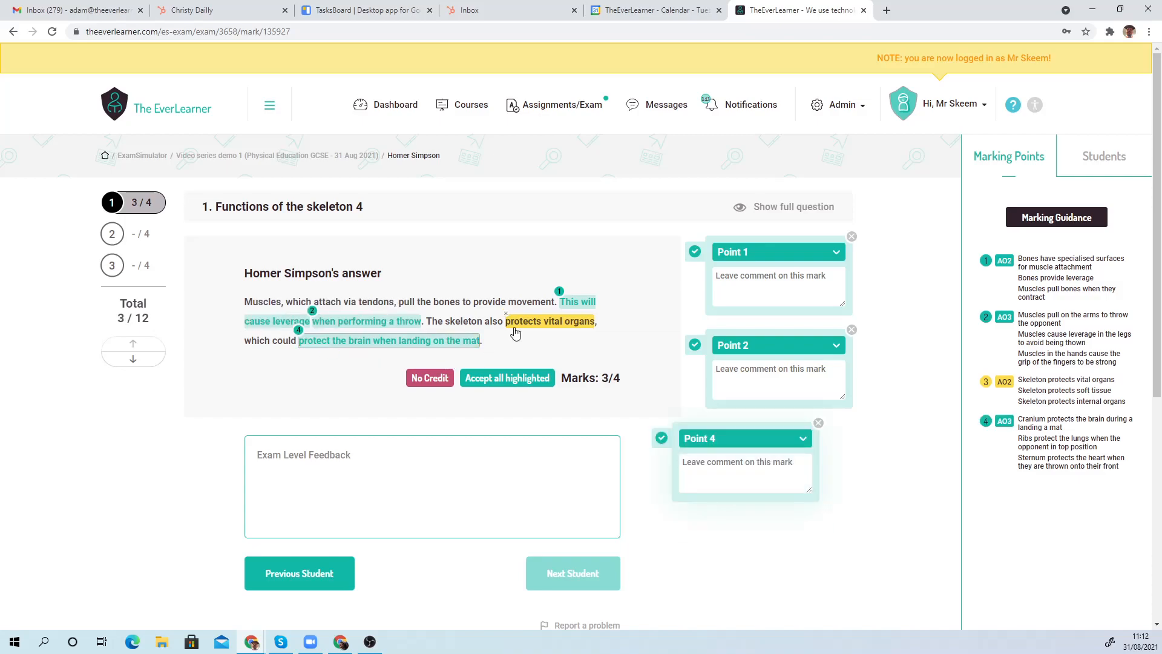
{"action": "left_click", "coordinate": [492, 301]}
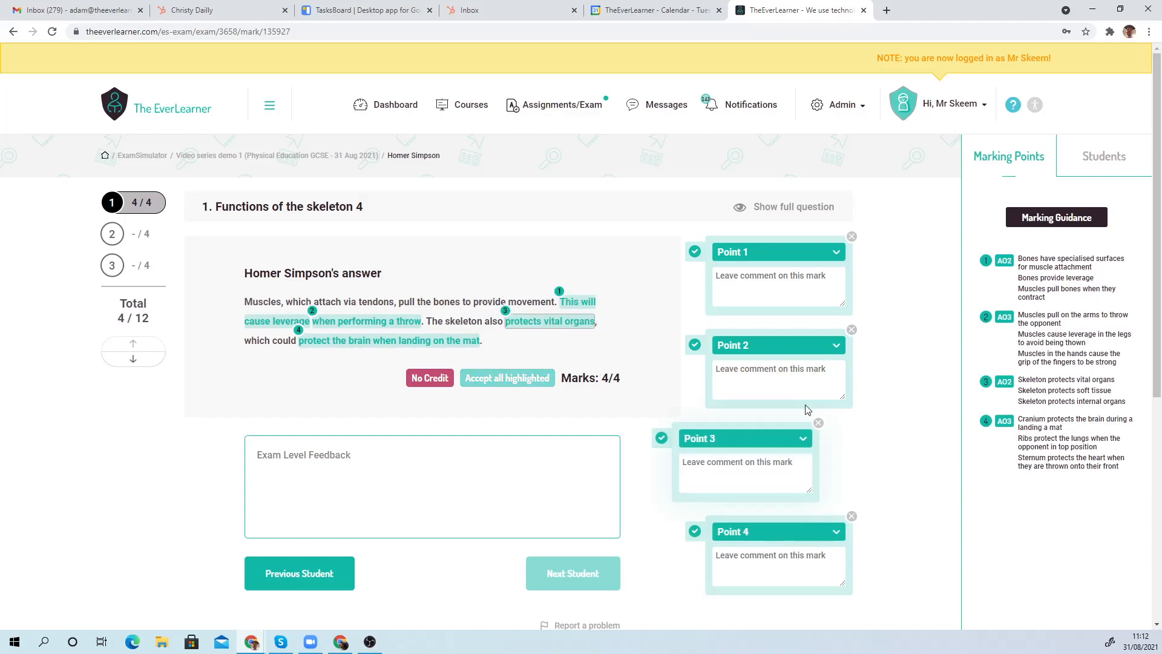
Open the same student's answer to question 2 and check the full question text before hiding it again
{"action": "scroll", "coordinate": [736, 422], "scroll_direction": "down", "scroll_amount": 3}
{"action": "scroll", "coordinate": [716, 418], "scroll_direction": "up", "scroll_amount": 3}
{"action": "left_click", "coordinate": [128, 236]}
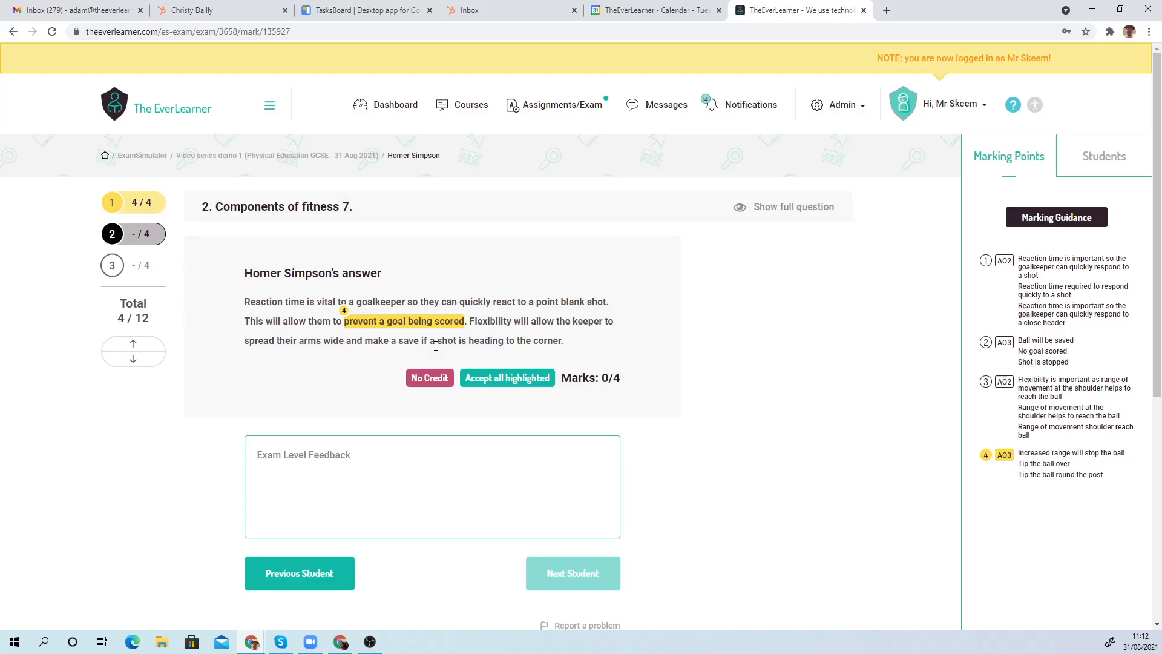
{"action": "left_click", "coordinate": [750, 207]}
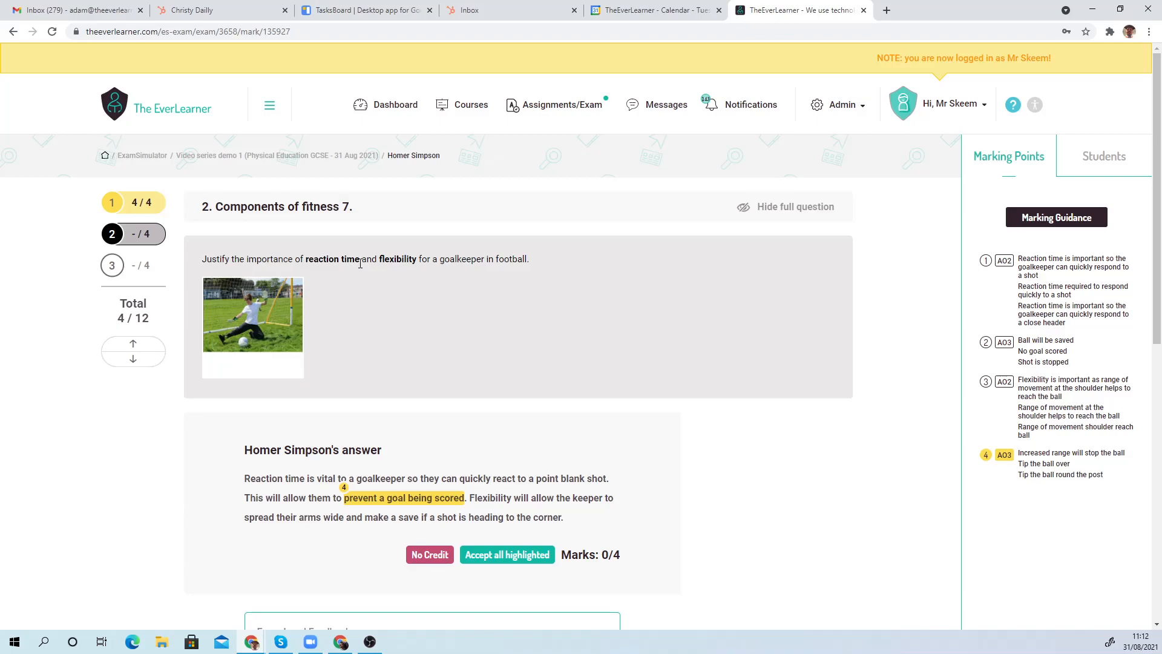
{"action": "left_click", "coordinate": [778, 207]}
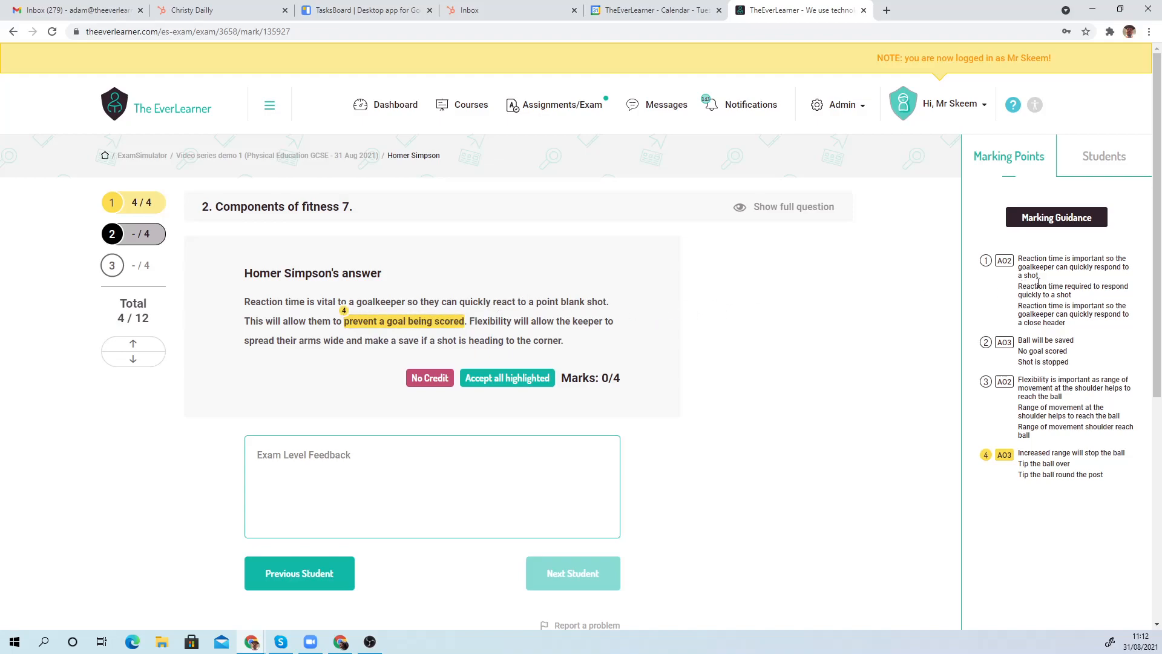
Consult the Point 1 guidance and credit "vital to a goalkeeper so they can quickly react to a point blank shot" as Point 1
{"action": "left_click_drag", "start_coordinate": [1020, 287], "coordinate": [1078, 296]}
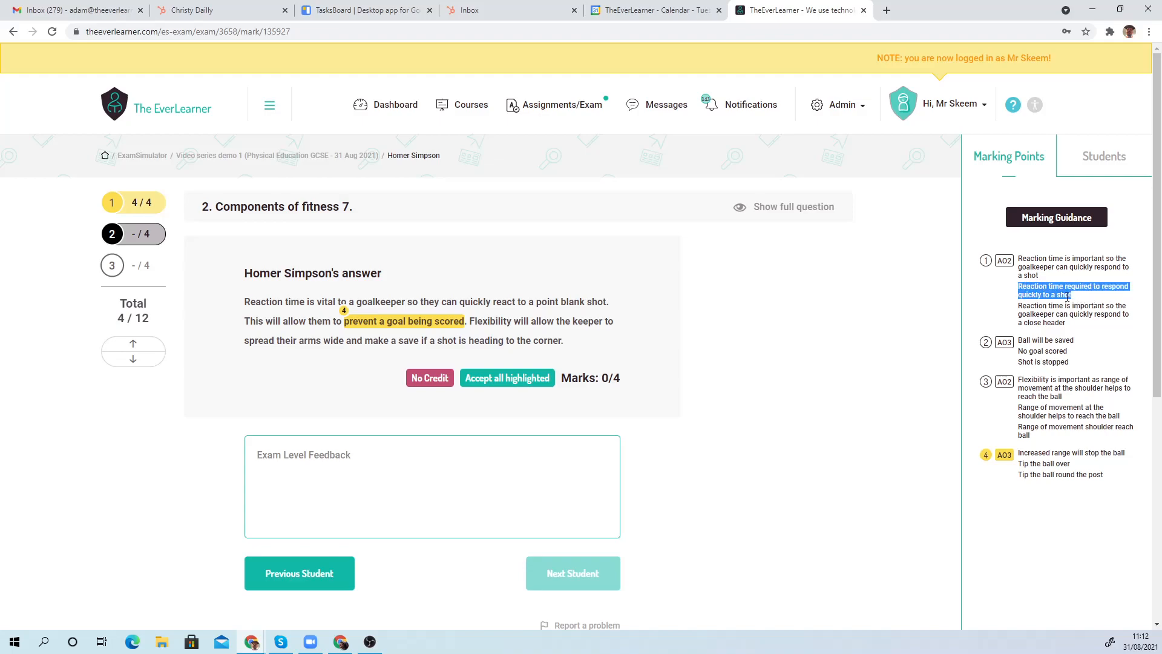
{"action": "left_click", "coordinate": [959, 315]}
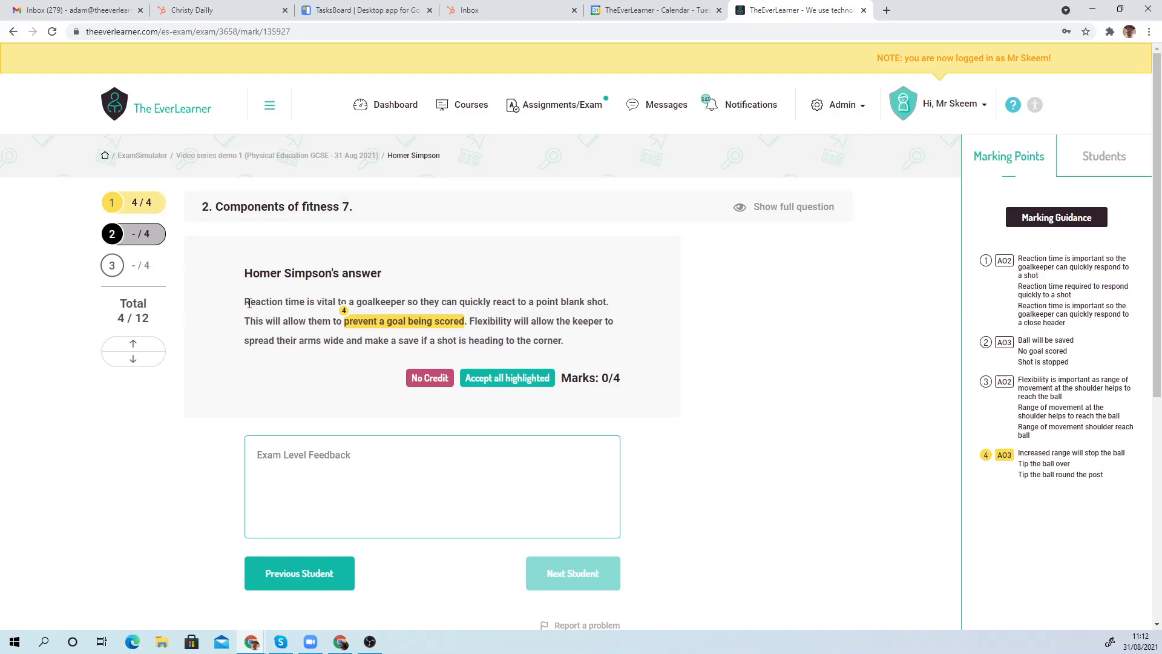
{"action": "left_click_drag", "start_coordinate": [318, 303], "coordinate": [606, 303]}
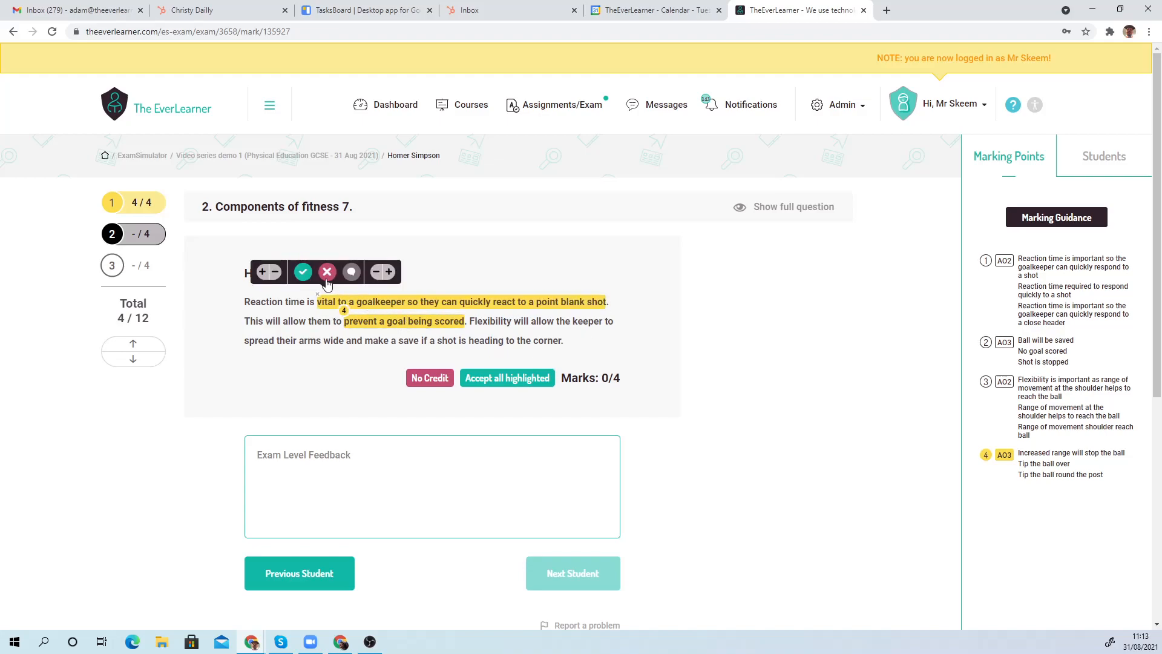
{"action": "left_click", "coordinate": [303, 272]}
{"action": "left_click", "coordinate": [722, 257]}
{"action": "left_click", "coordinate": [720, 284]}
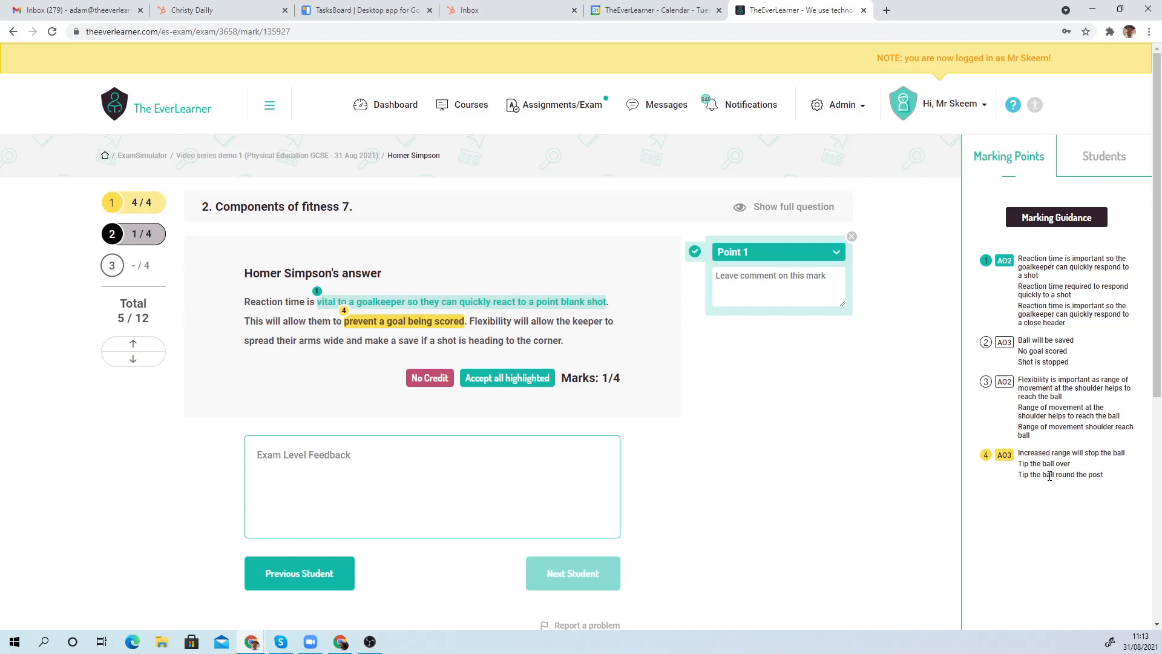
Consult the Point 2 guidance and remove the suggested Point 4 highlight from "prevent a goal being scored"
{"action": "left_click_drag", "start_coordinate": [1070, 352], "coordinate": [1018, 348]}
{"action": "left_click", "coordinate": [1066, 359]}
{"action": "left_click", "coordinate": [348, 320]}
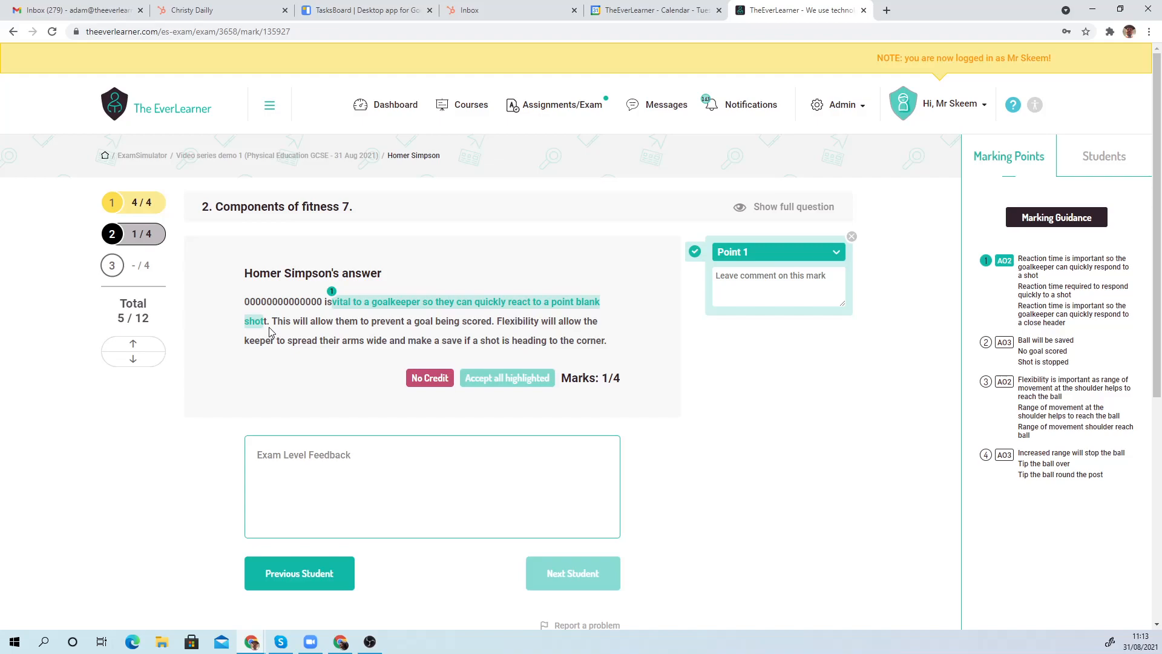
{"action": "double_click", "coordinate": [277, 301]}
{"action": "left_click_drag", "start_coordinate": [276, 300], "coordinate": [277, 331]}
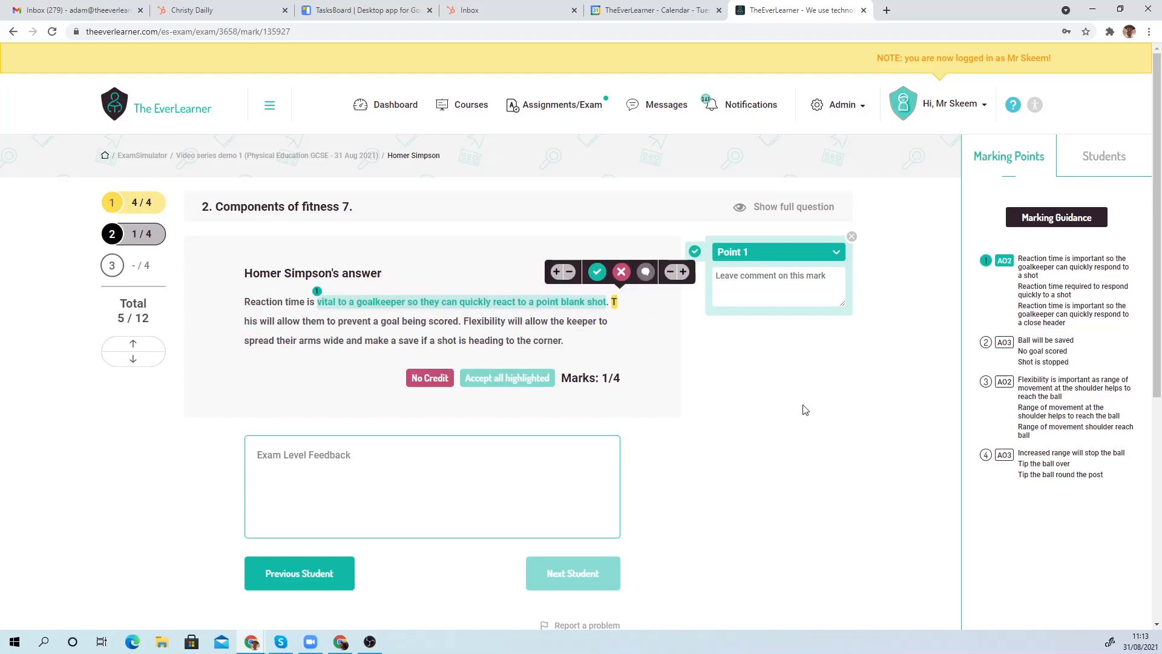
{"action": "left_click", "coordinate": [612, 295]}
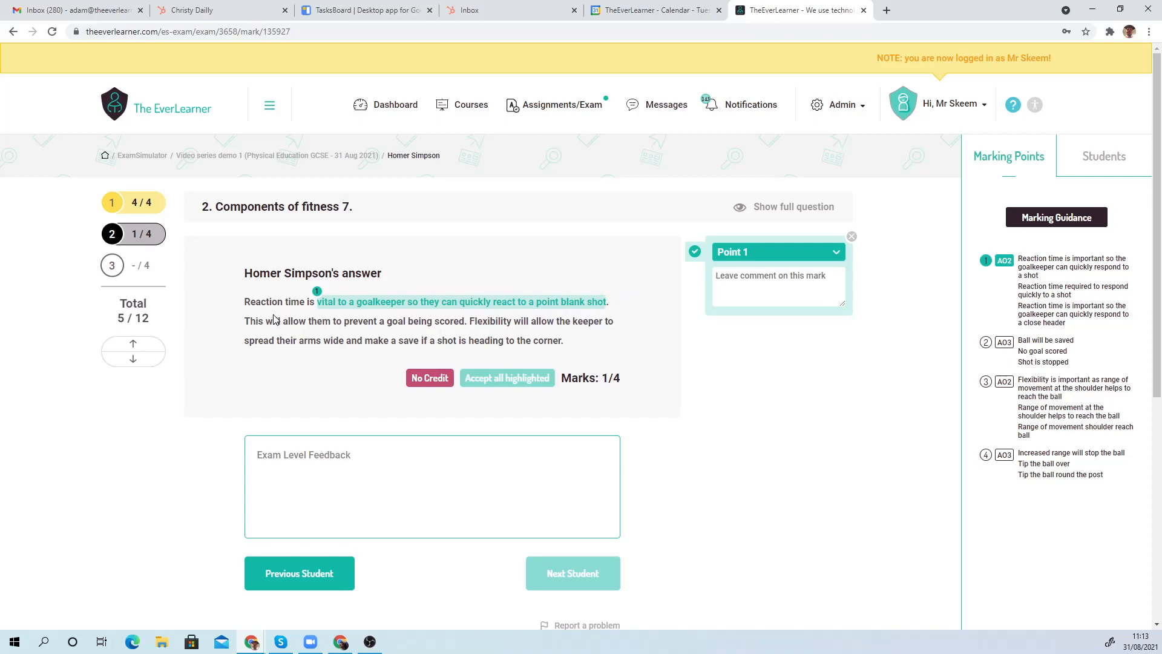
Highlight "This will allow them to prevent a goal being scored" and credit it as Point 2
{"action": "left_click_drag", "start_coordinate": [245, 325], "coordinate": [465, 325]}
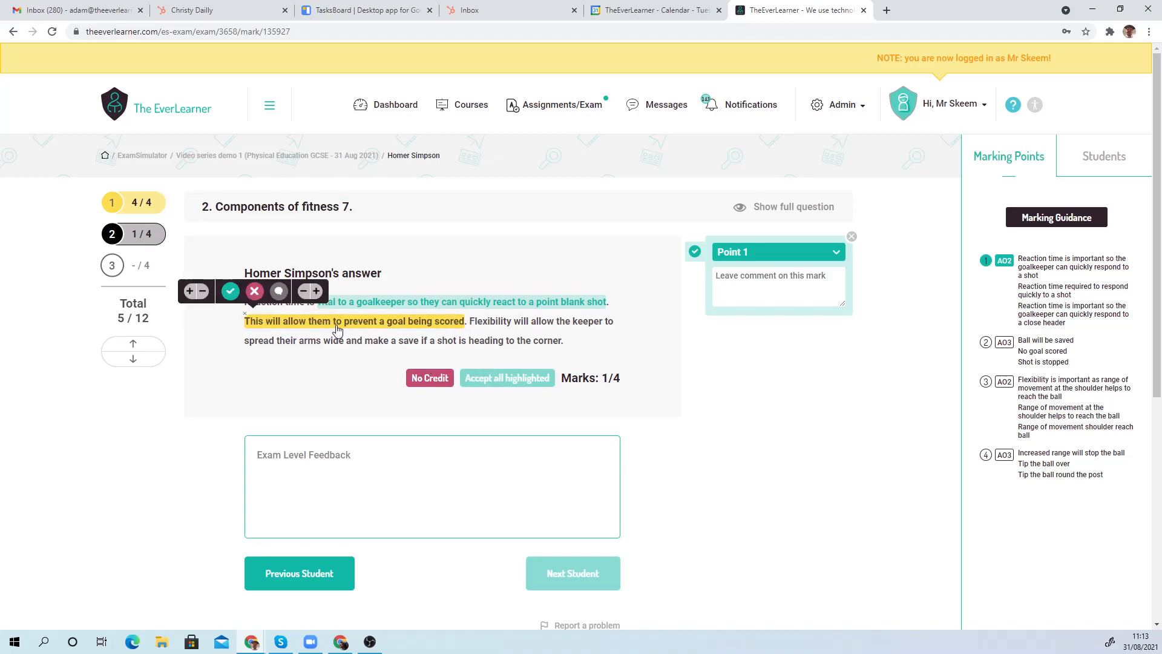
{"action": "left_click", "coordinate": [231, 292]}
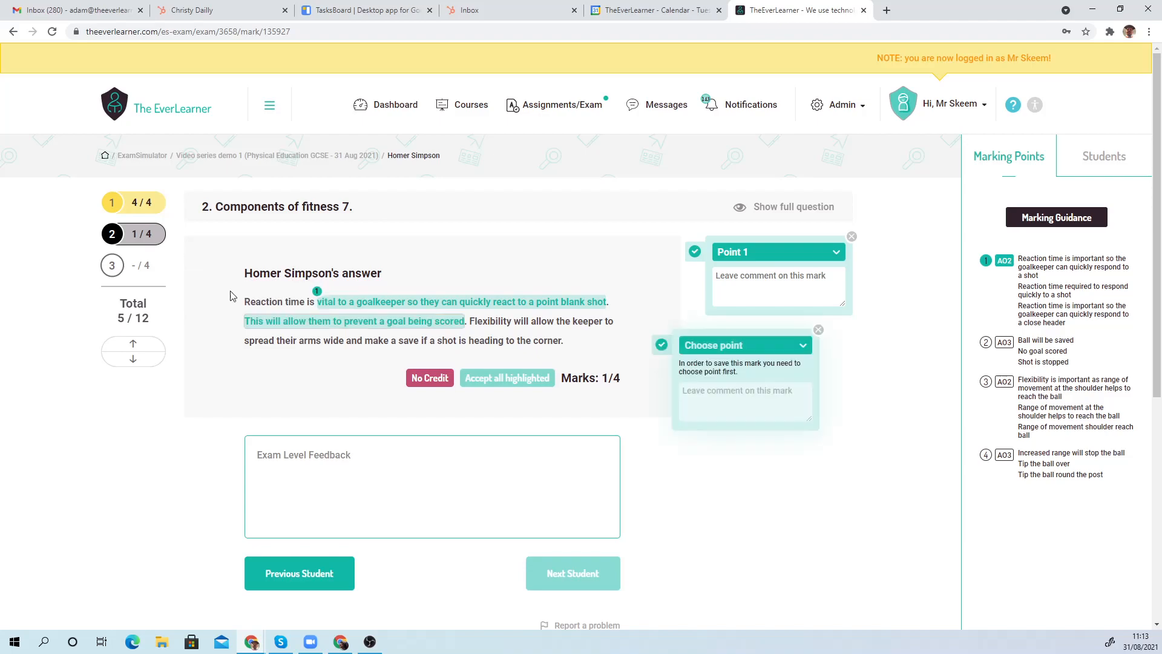
{"action": "left_click", "coordinate": [704, 348]}
{"action": "left_click", "coordinate": [716, 390]}
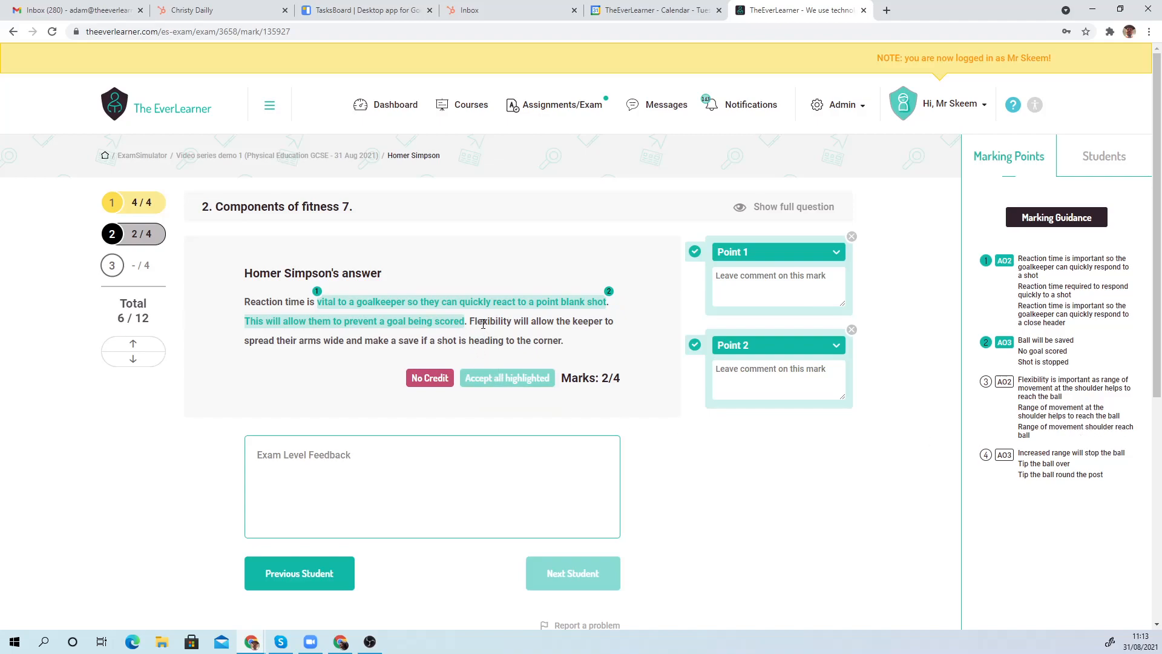
Highlight "Flexibility will allow the keeper to spread their arms wide" and credit it as Point 3
{"action": "left_click_drag", "start_coordinate": [471, 321], "coordinate": [346, 348]}
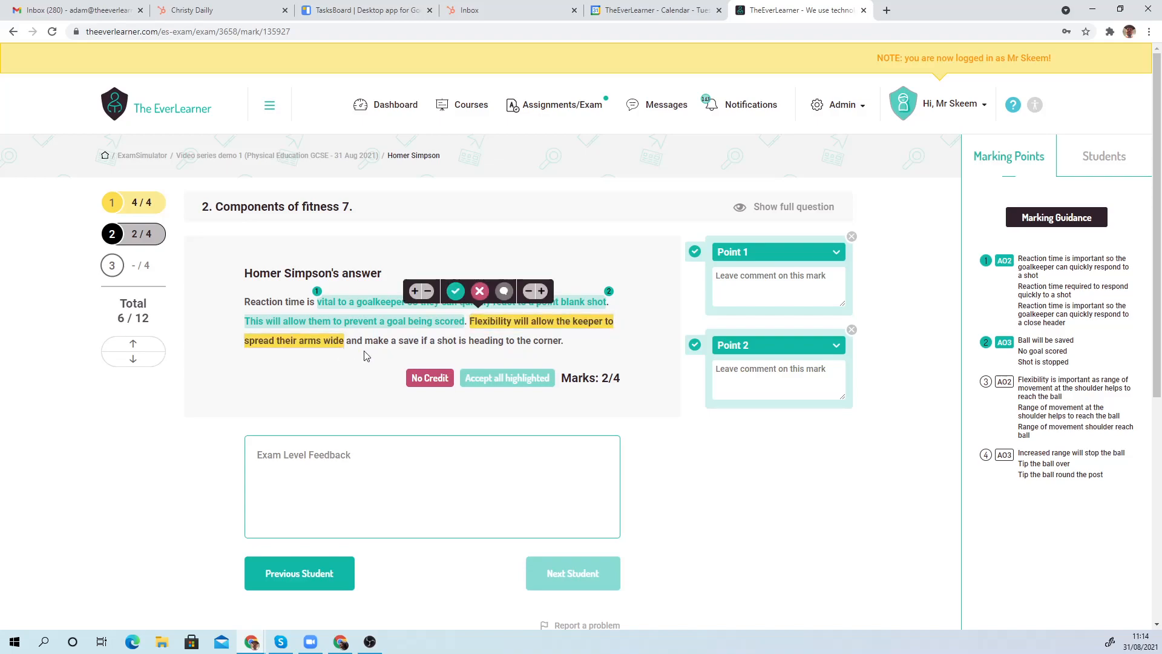
{"action": "left_click", "coordinate": [452, 293]}
{"action": "left_click", "coordinate": [714, 438]}
{"action": "left_click", "coordinate": [716, 501]}
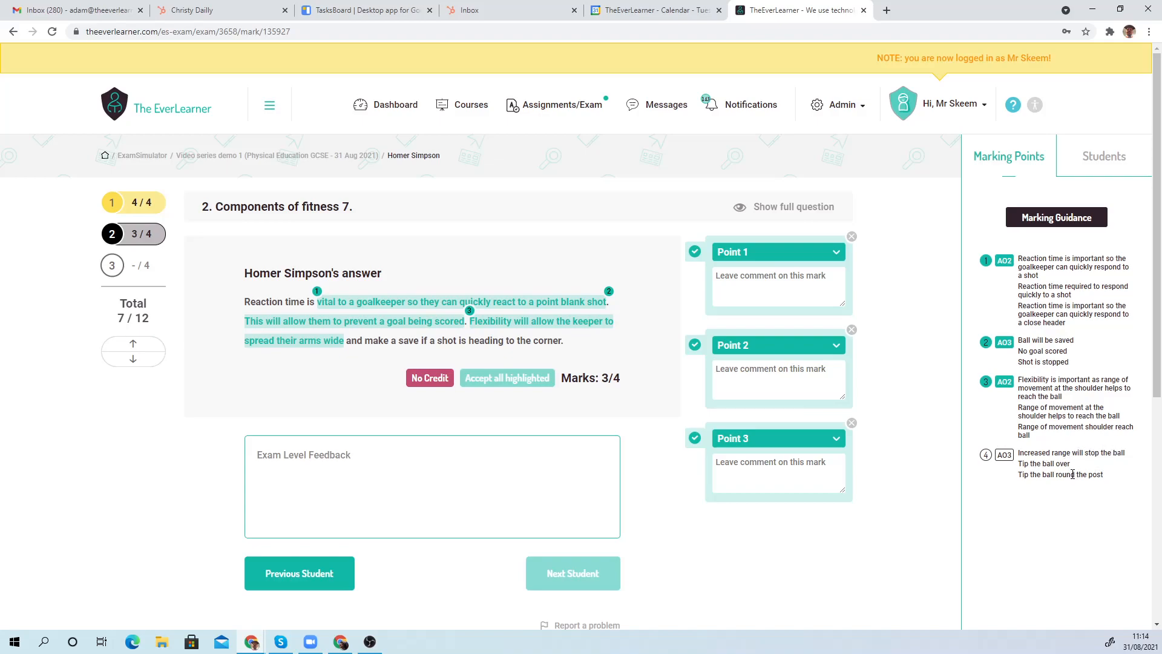
Highlight "make a save if a shot is heading to the corner" and credit it as Point 4
{"action": "left_click_drag", "start_coordinate": [365, 343], "coordinate": [563, 352]}
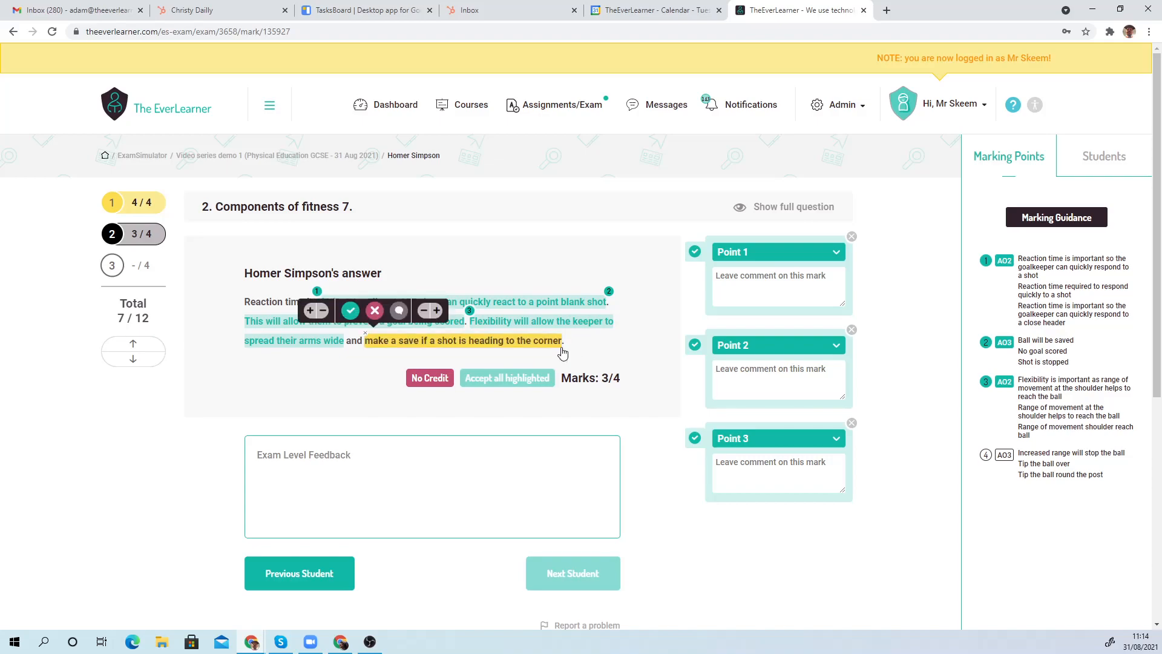
{"action": "left_click", "coordinate": [350, 310]}
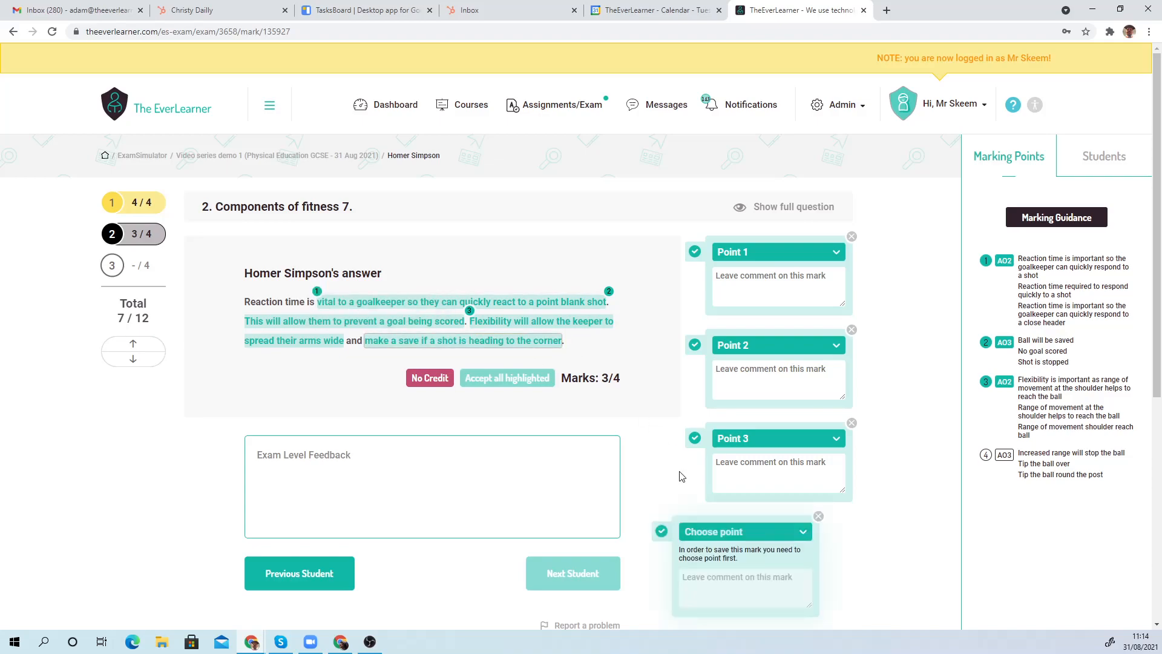
{"action": "left_click", "coordinate": [740, 530]}
{"action": "left_click", "coordinate": [742, 606]}
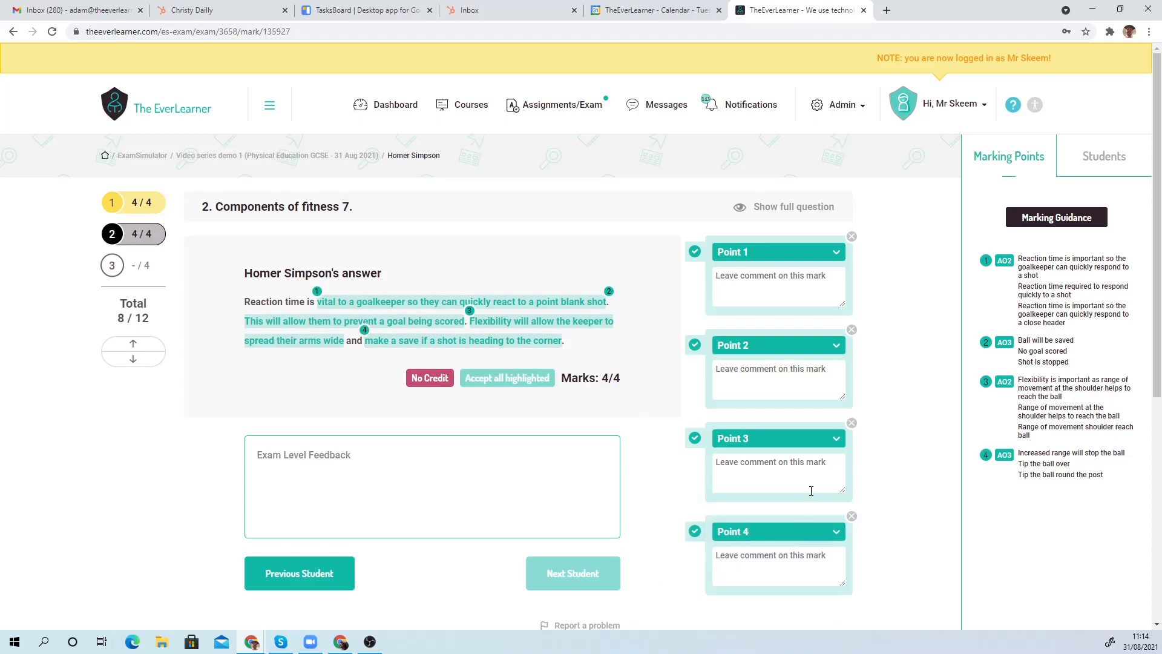
Look briefly at this student's question 3, return to question 2, and switch to the previous student's answer
{"action": "scroll", "coordinate": [811, 497], "scroll_direction": "down", "scroll_amount": 3}
{"action": "scroll", "coordinate": [817, 478], "scroll_direction": "up", "scroll_amount": 3}
{"action": "left_click", "coordinate": [111, 265]}
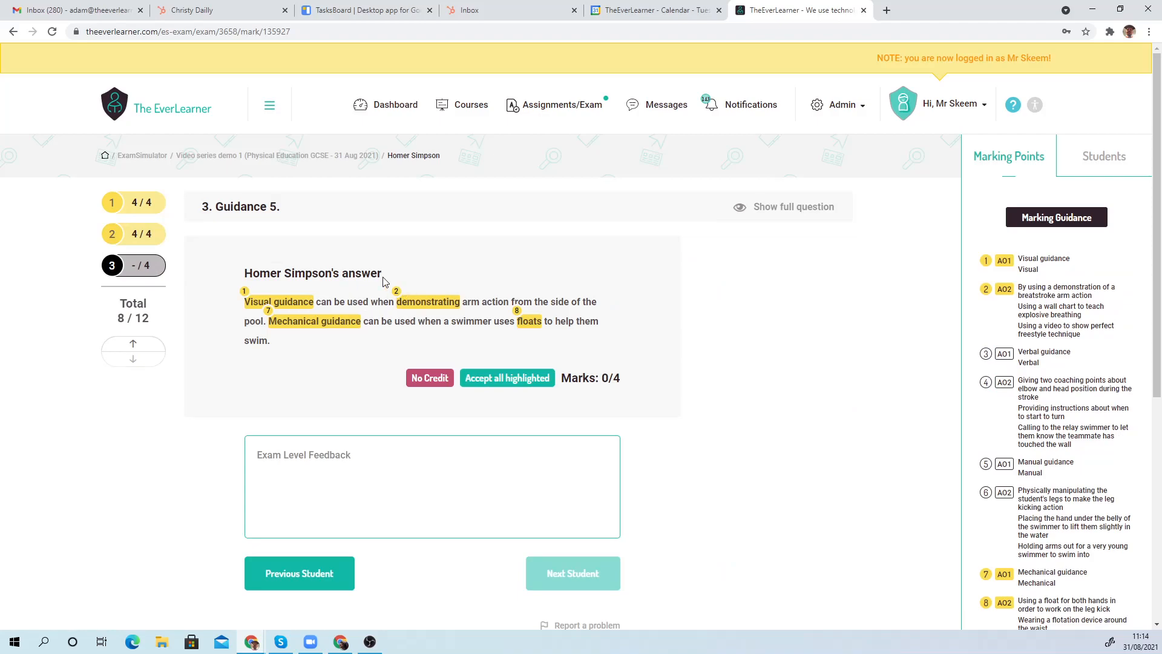
{"action": "left_click", "coordinate": [147, 345]}
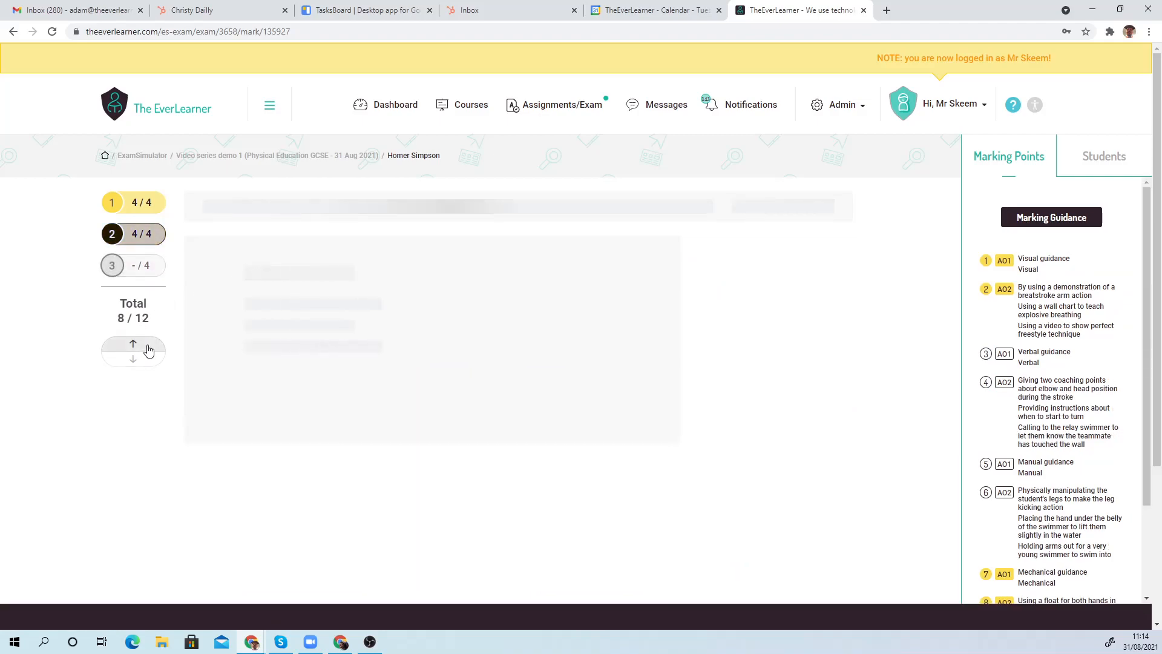
{"action": "scroll", "coordinate": [532, 518], "scroll_direction": "down", "scroll_amount": 2}
{"action": "scroll", "coordinate": [532, 513], "scroll_direction": "up", "scroll_amount": 1}
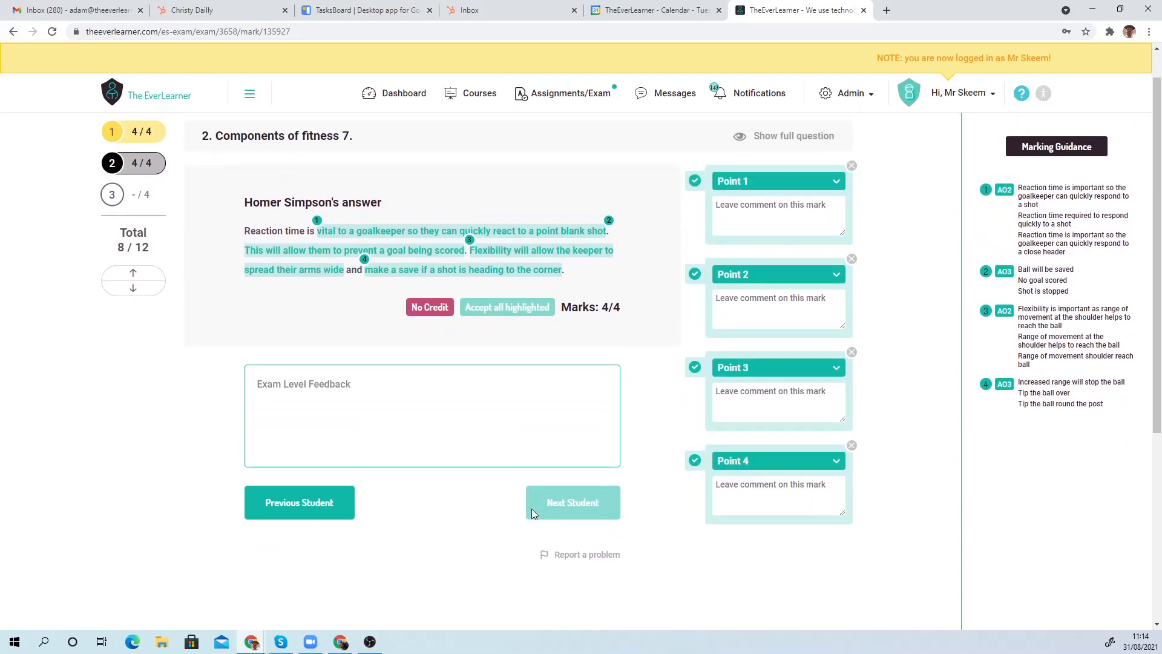
{"action": "left_click", "coordinate": [297, 492]}
{"action": "scroll", "coordinate": [549, 375], "scroll_direction": "up", "scroll_amount": 2}
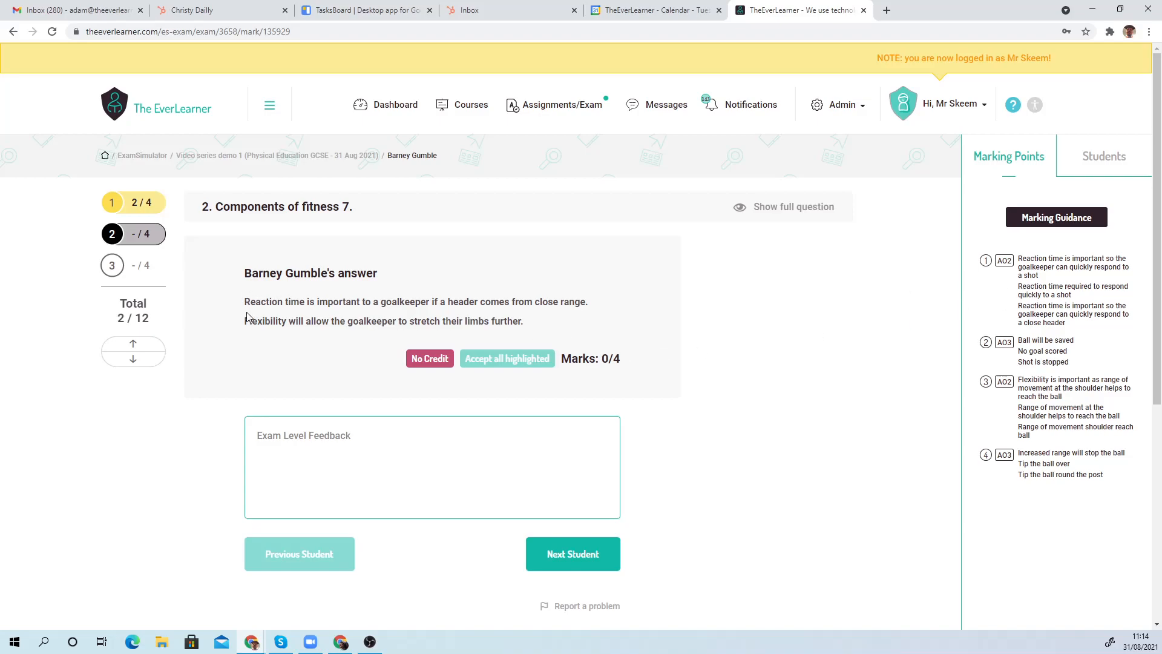
Highlight "Reaction time is important to a goalkeeper if a header comes from close range" and credit it as Point 1
{"action": "left_click_drag", "start_coordinate": [245, 302], "coordinate": [585, 306]}
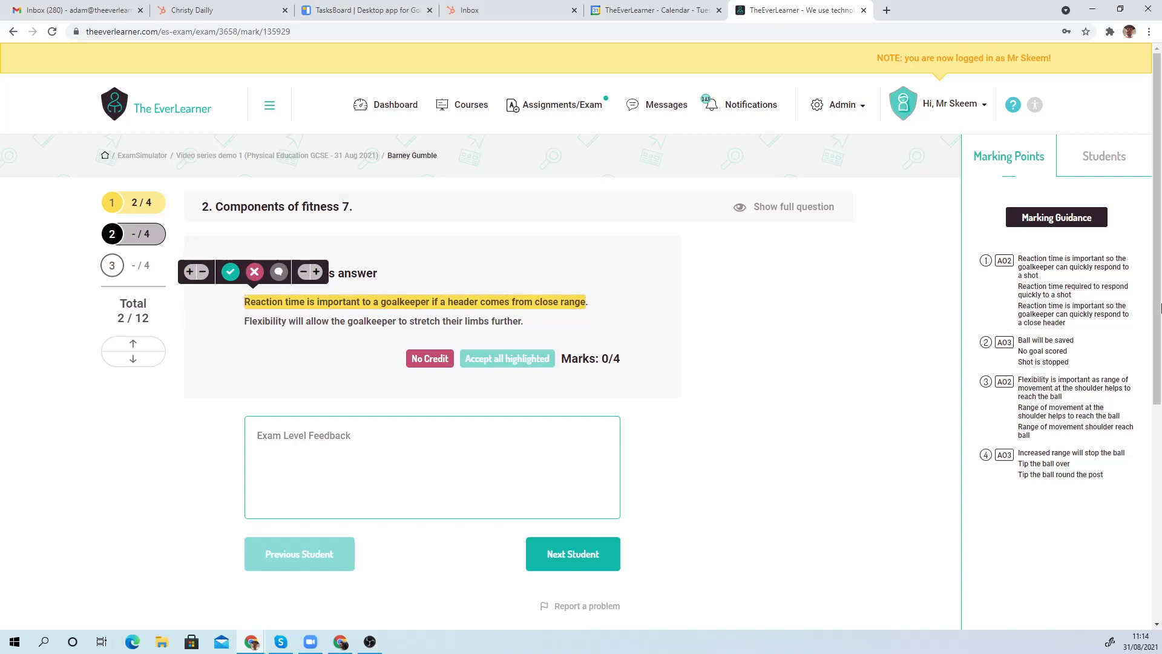
{"action": "left_click", "coordinate": [230, 272]}
{"action": "left_click", "coordinate": [732, 254]}
{"action": "left_click", "coordinate": [726, 277]}
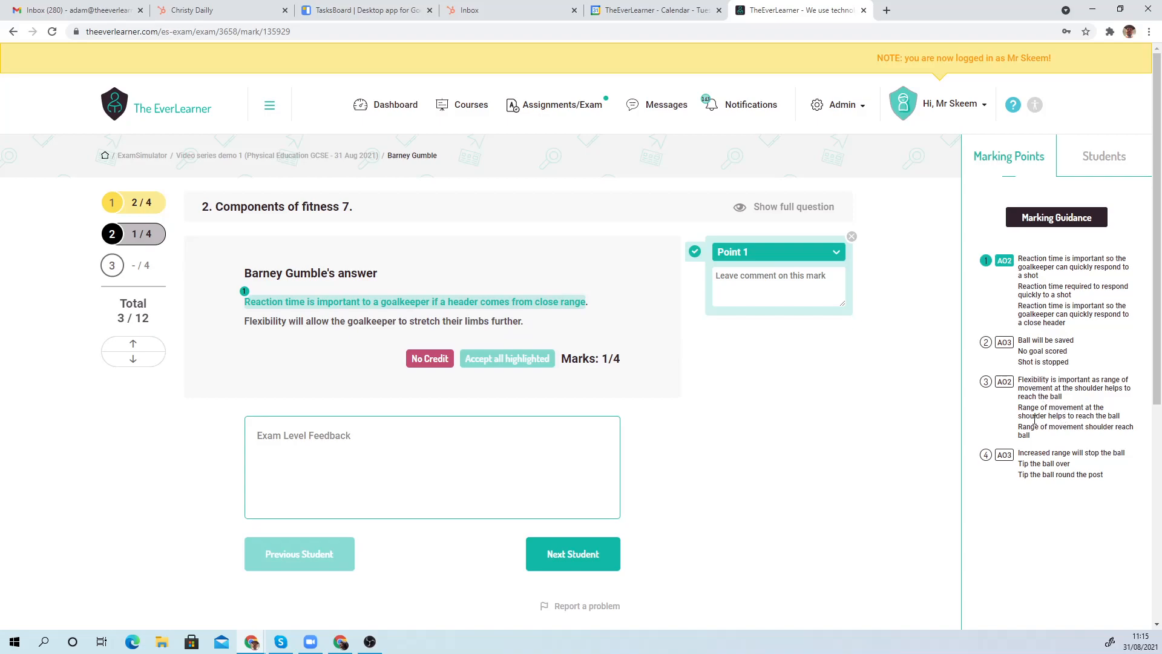
Highlight "Flexibility will allow the goalkeeper to stretch their limbs further" and credit it as Point 3
{"action": "left_click_drag", "start_coordinate": [244, 322], "coordinate": [523, 324]}
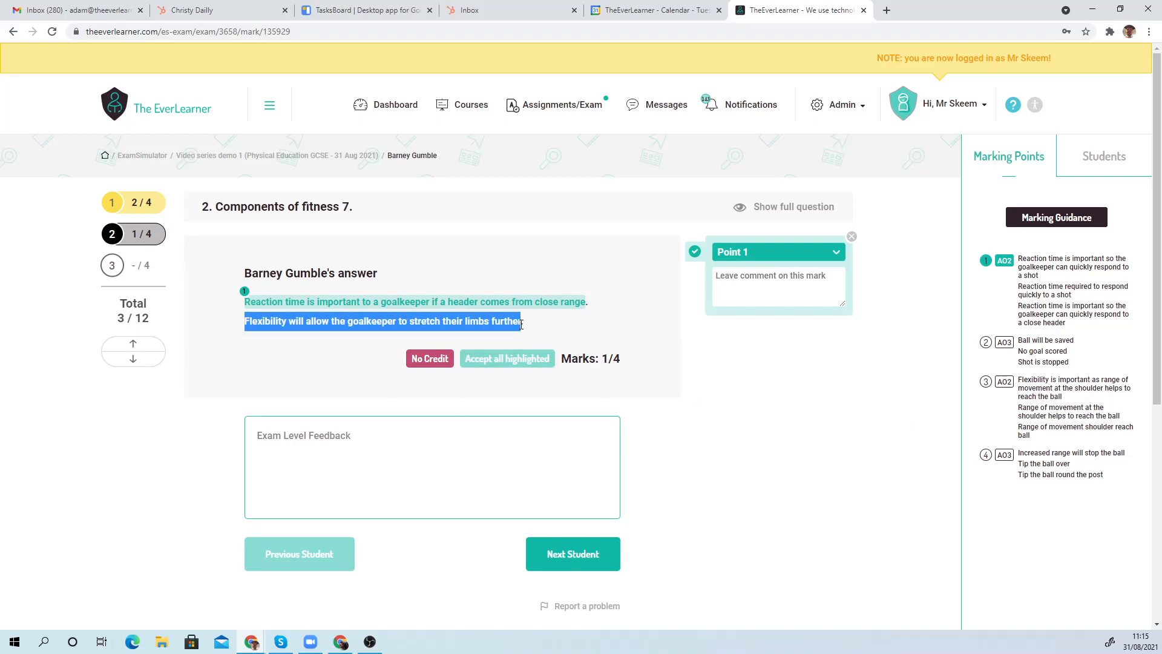
{"action": "left_click", "coordinate": [236, 302]}
{"action": "left_click", "coordinate": [734, 350]}
{"action": "left_click", "coordinate": [742, 403]}
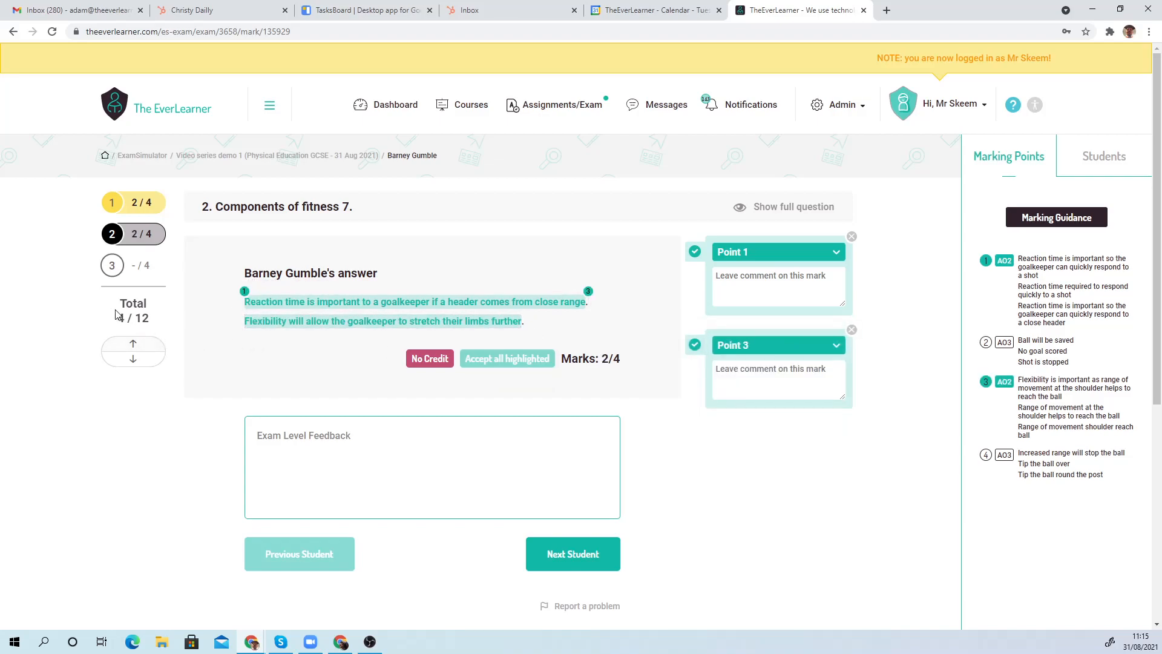
Open the same student's answer to question 3 and check the full question text before hiding it again
{"action": "left_click", "coordinate": [134, 273]}
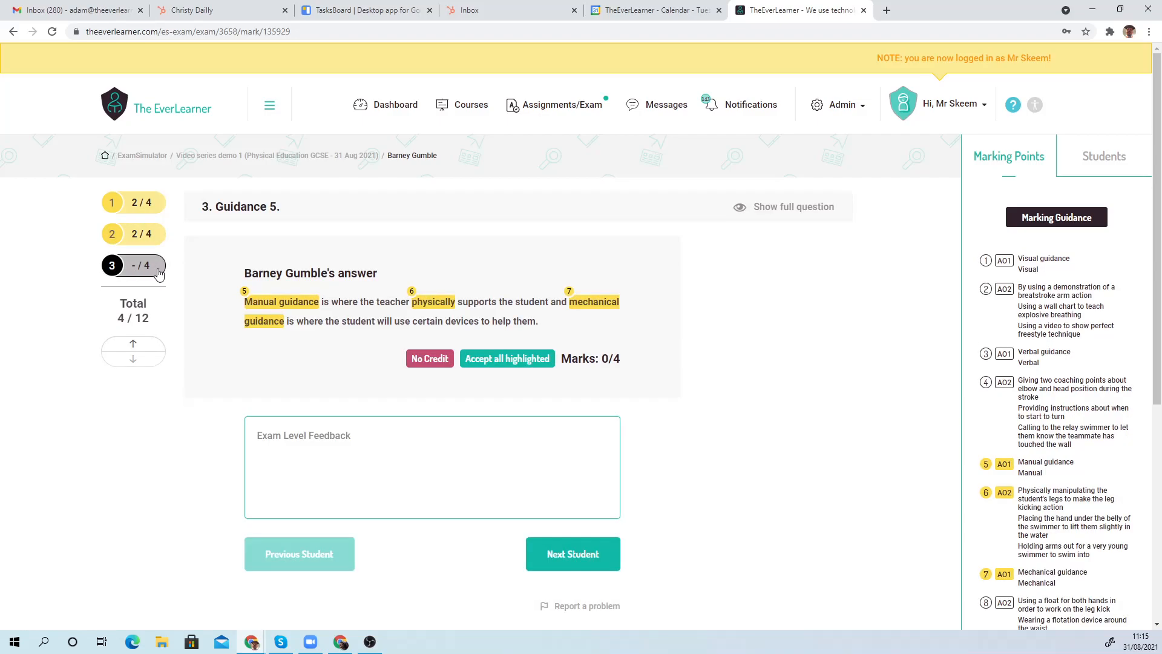
{"action": "left_click", "coordinate": [776, 216]}
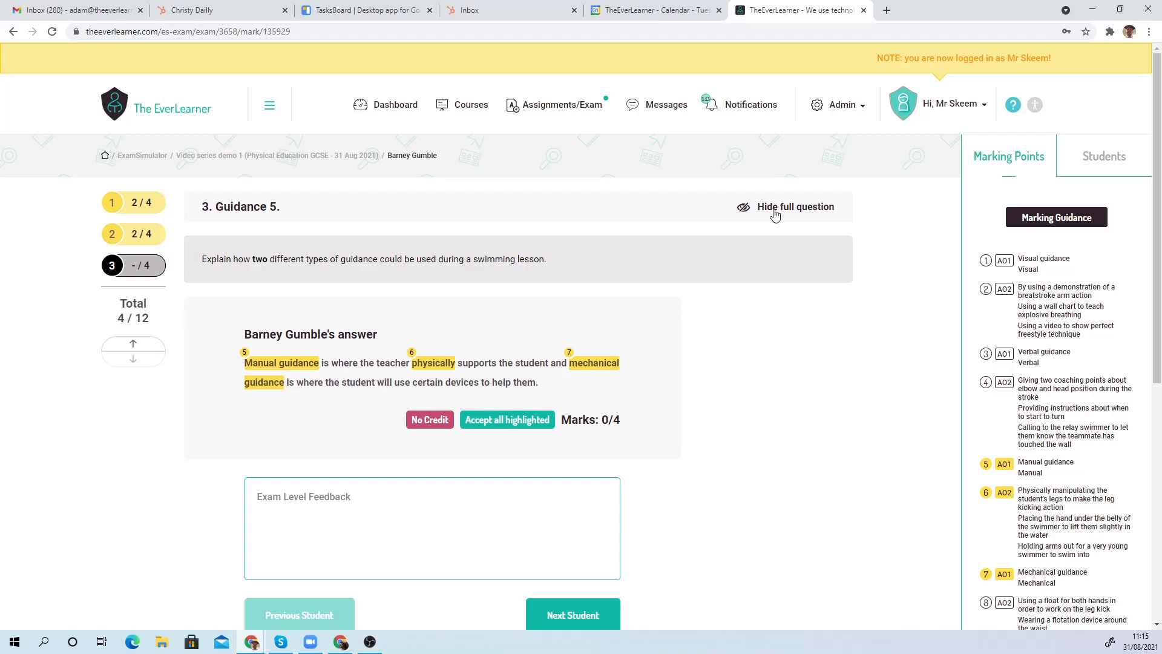
{"action": "left_click", "coordinate": [775, 215]}
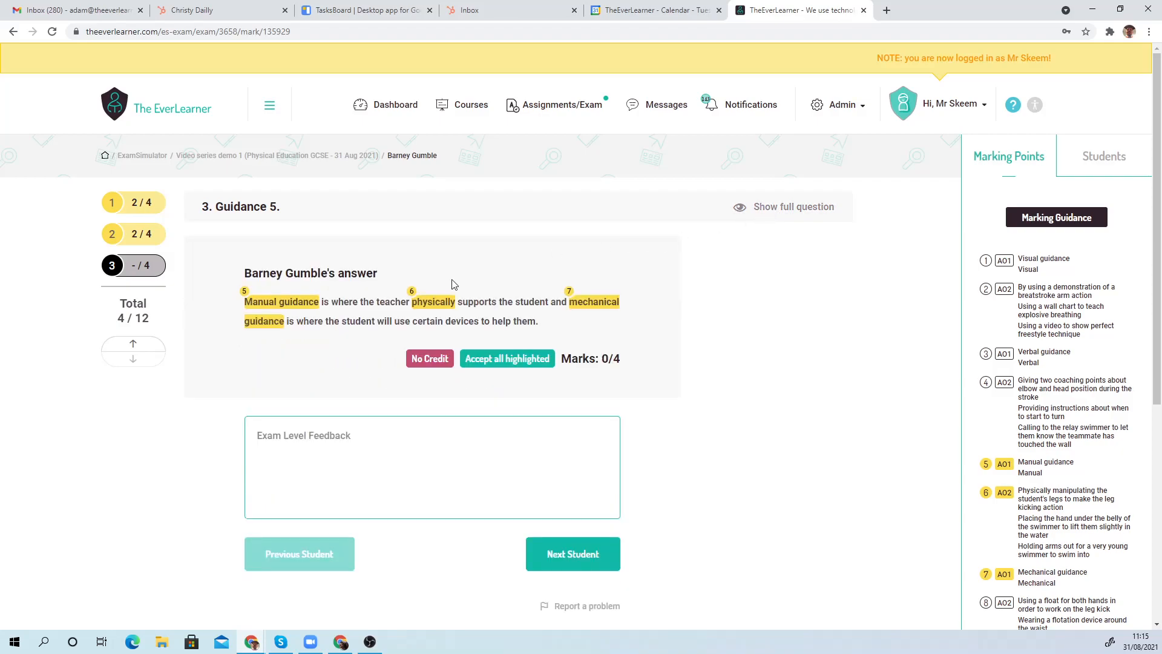
Compare the answer with the Point 6 guidance and remove the suggested Point 6 highlight from "physically"
{"action": "mouse_move", "coordinate": [287, 310]}
{"action": "scroll", "coordinate": [897, 442], "scroll_direction": "down", "scroll_amount": 2}
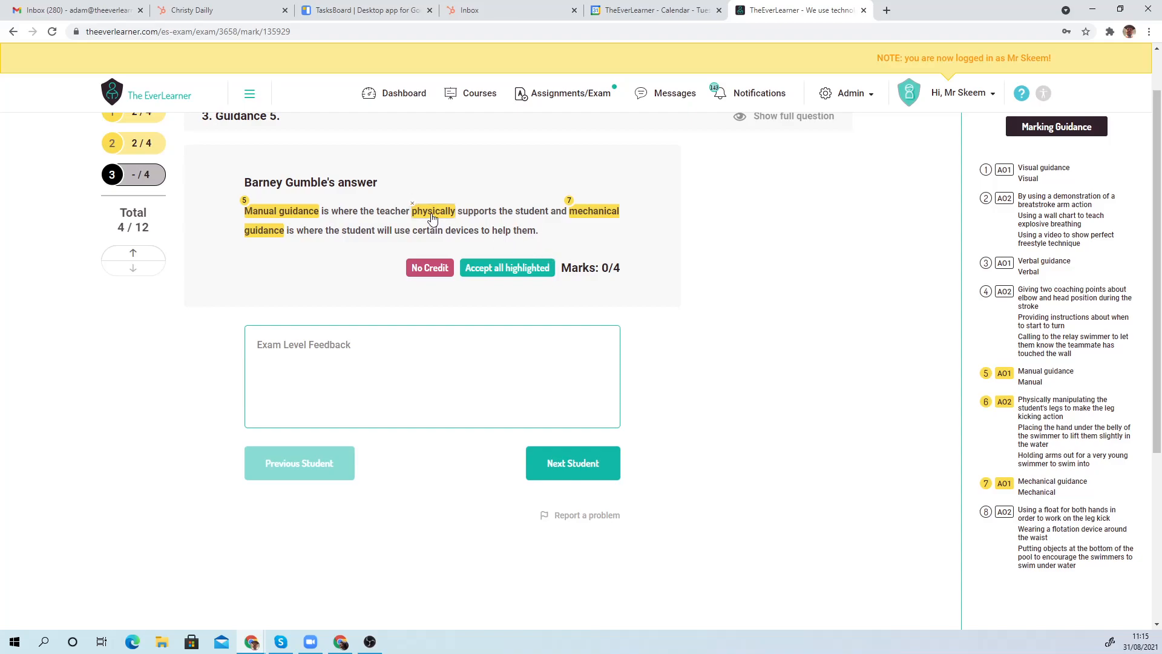
{"action": "scroll", "coordinate": [493, 282], "scroll_direction": "up", "scroll_amount": 2}
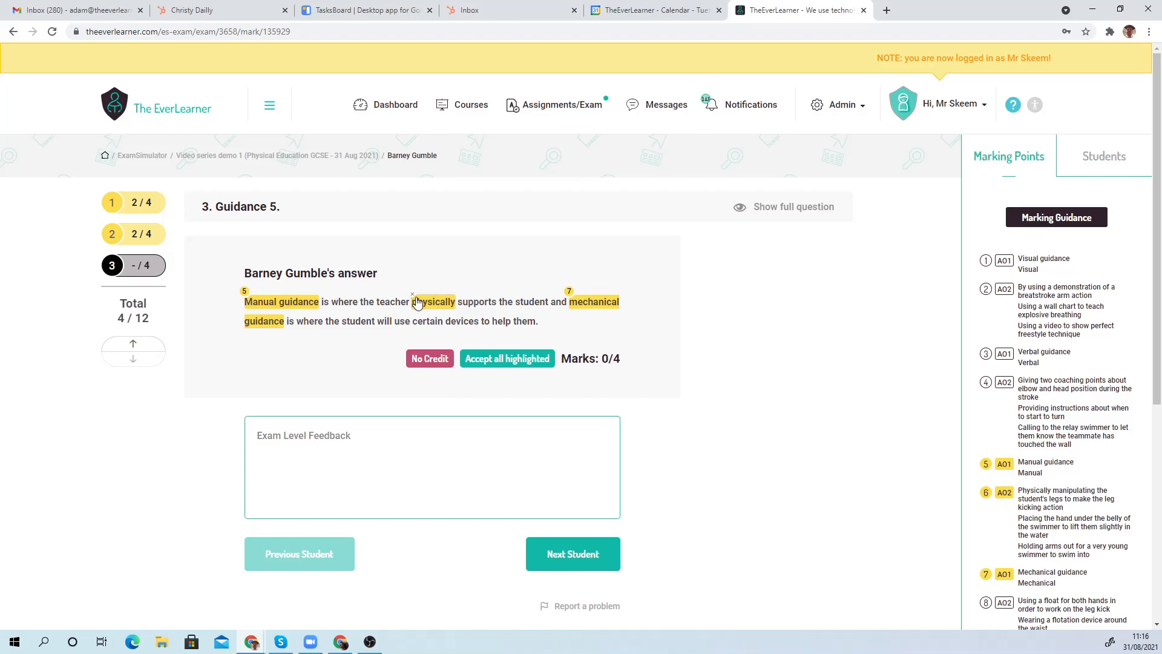
{"action": "scroll", "coordinate": [1090, 436], "scroll_direction": "down", "scroll_amount": 2}
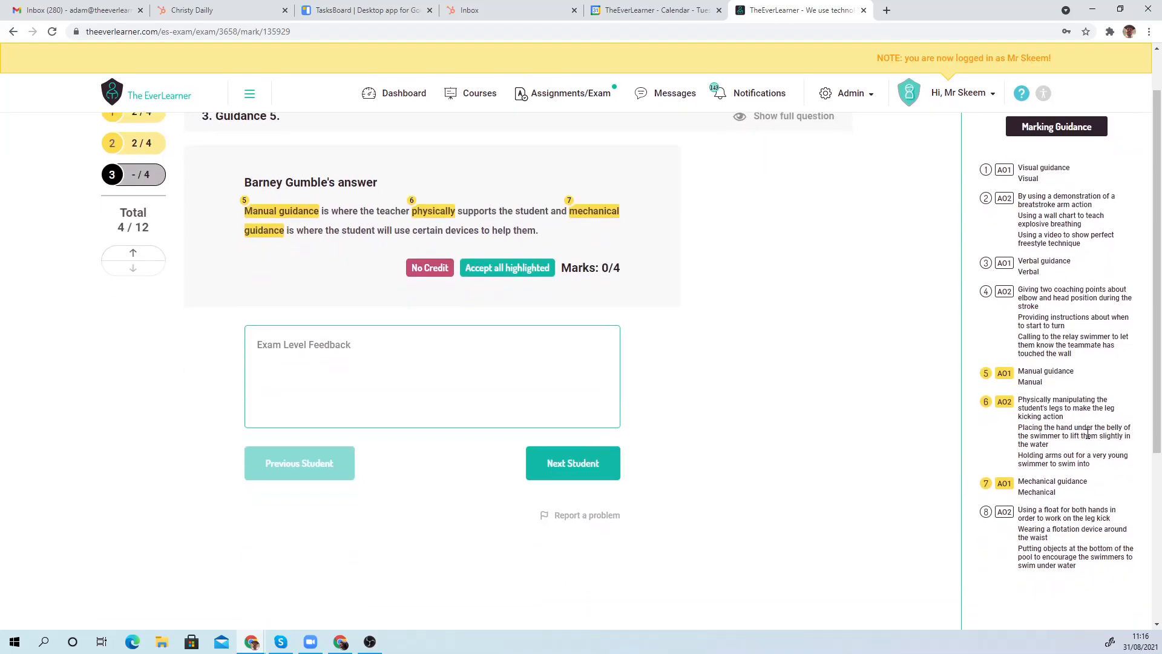
{"action": "left_click_drag", "start_coordinate": [1053, 411], "coordinate": [1099, 473]}
{"action": "left_click", "coordinate": [1104, 428]}
{"action": "left_click", "coordinate": [412, 202]}
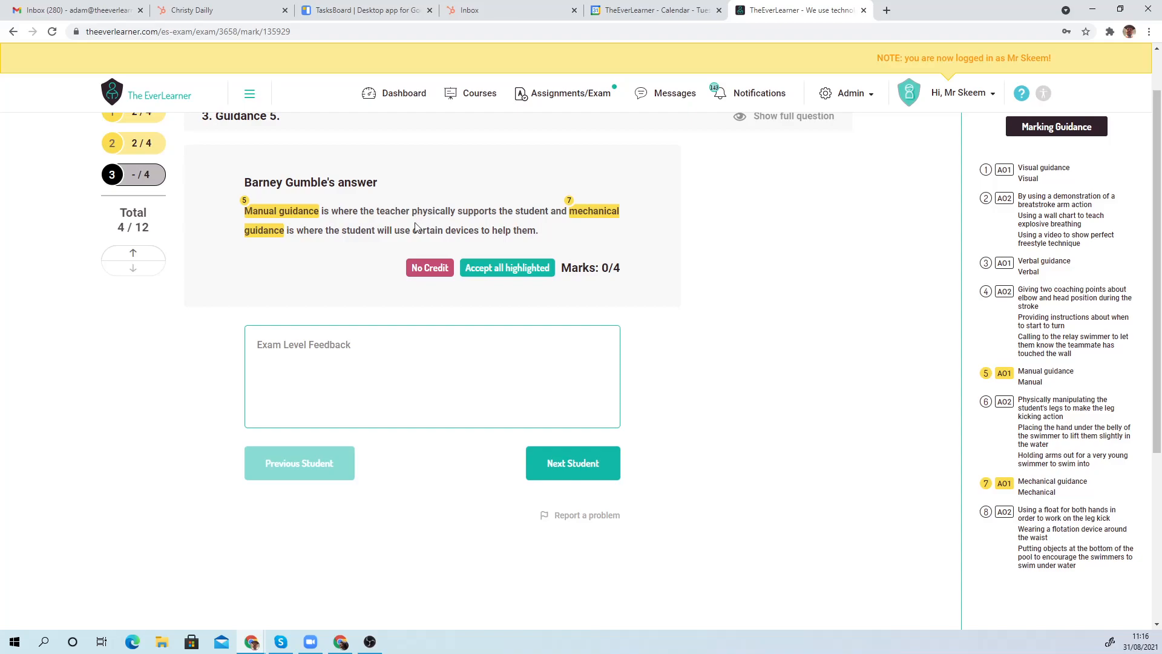
Accept the suggested highlights "Manual guidance" as Point 5 and "mechanical guidance" as Point 7
{"action": "left_click", "coordinate": [300, 222]}
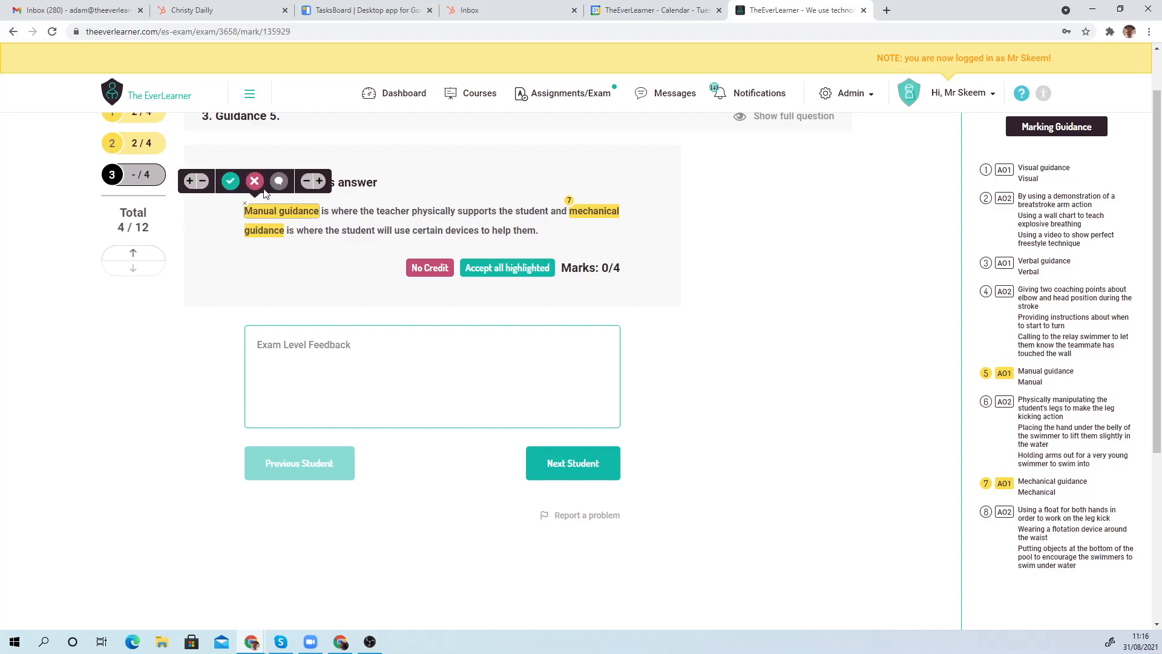
{"action": "left_click", "coordinate": [229, 185]}
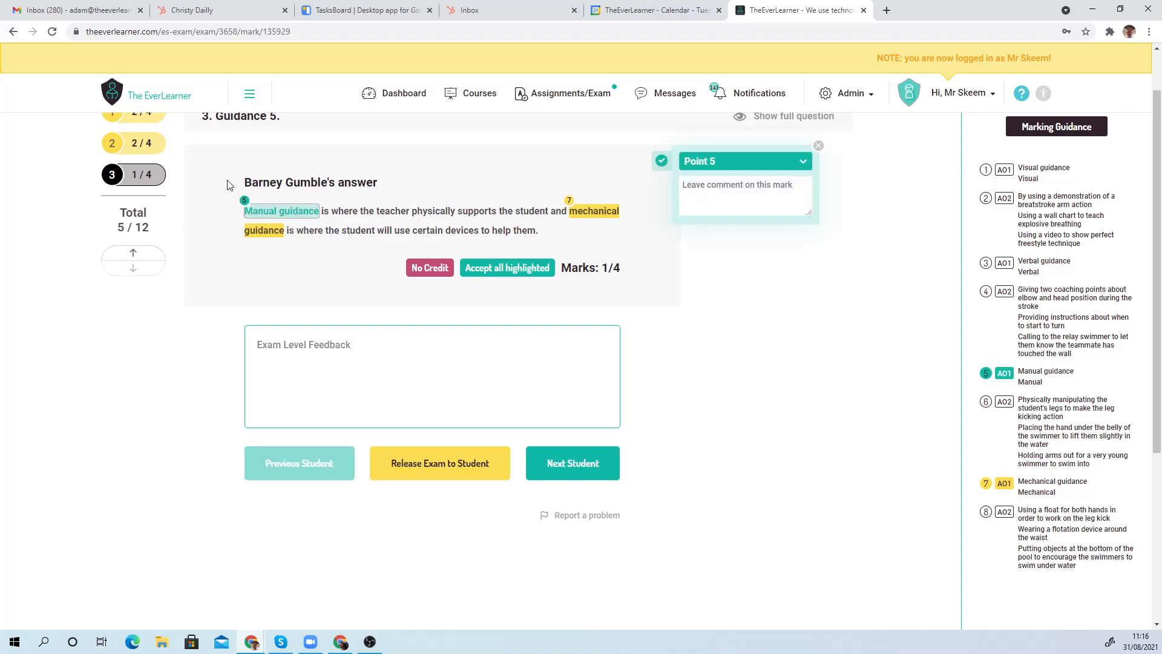
{"action": "left_click", "coordinate": [588, 218]}
{"action": "left_click", "coordinate": [558, 184]}
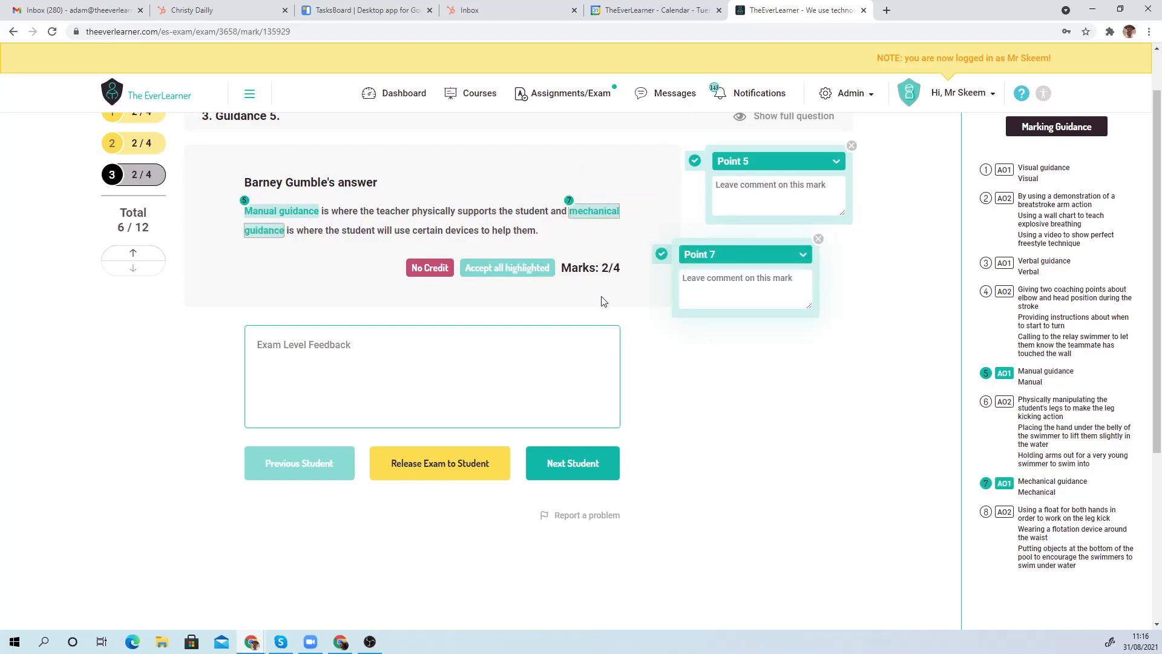
Review the marked answer and go on to the next student's answer to question 3
{"action": "scroll", "coordinate": [520, 345], "scroll_direction": "up", "scroll_amount": 2}
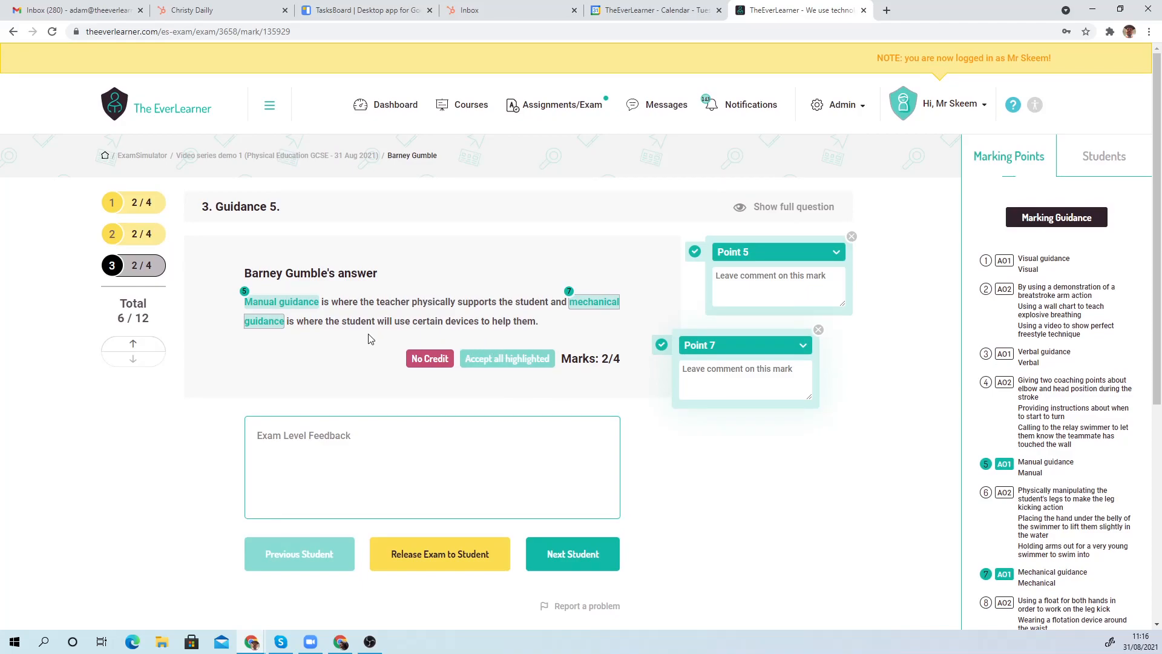
{"action": "scroll", "coordinate": [485, 460], "scroll_direction": "down", "scroll_amount": 2}
{"action": "left_click", "coordinate": [591, 475]}
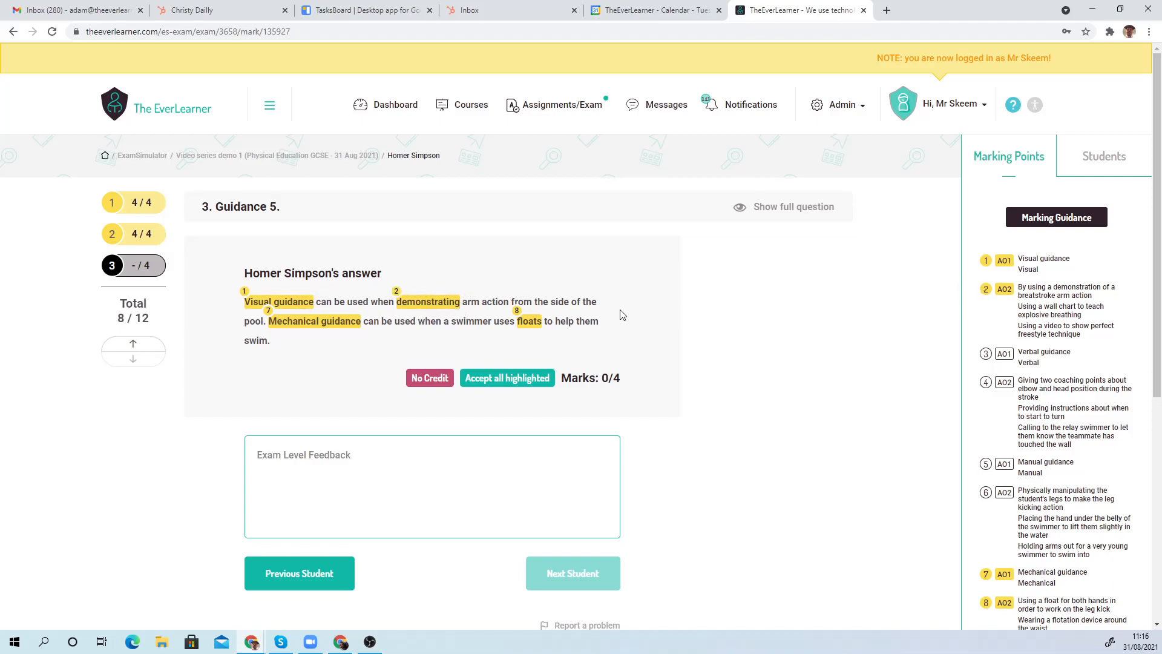
Extend the suggested Point 2 highlight to "demonstrating arm action from the side of the pool"
{"action": "left_click", "coordinate": [438, 308]}
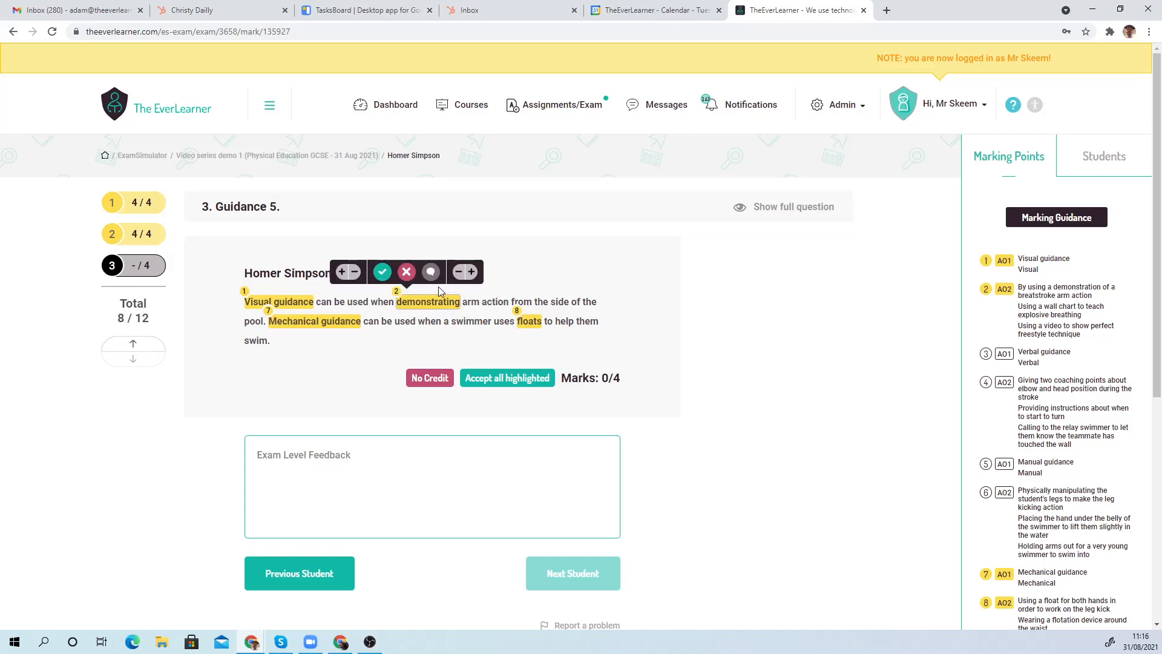
{"action": "left_click", "coordinate": [472, 272]}
{"action": "left_click", "coordinate": [472, 272]}
{"action": "left_click", "coordinate": [472, 272]}
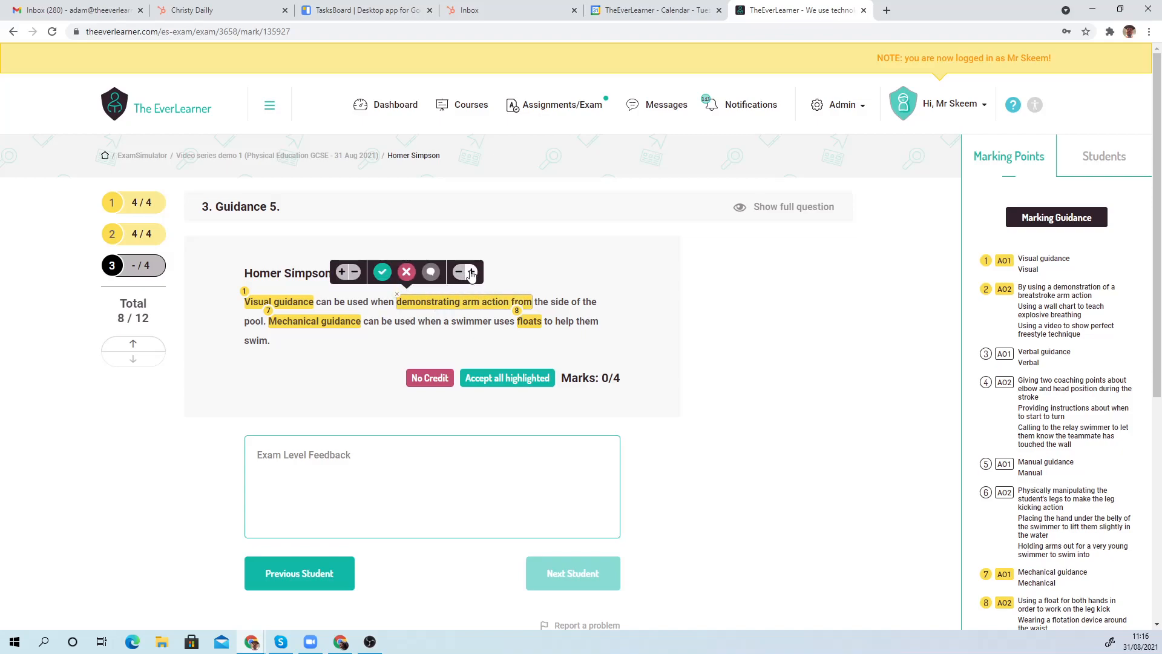
{"action": "left_click", "coordinate": [472, 272]}
{"action": "left_click", "coordinate": [471, 272]}
{"action": "left_click", "coordinate": [472, 272]}
{"action": "left_click", "coordinate": [472, 272]}
{"action": "left_click", "coordinate": [472, 273]}
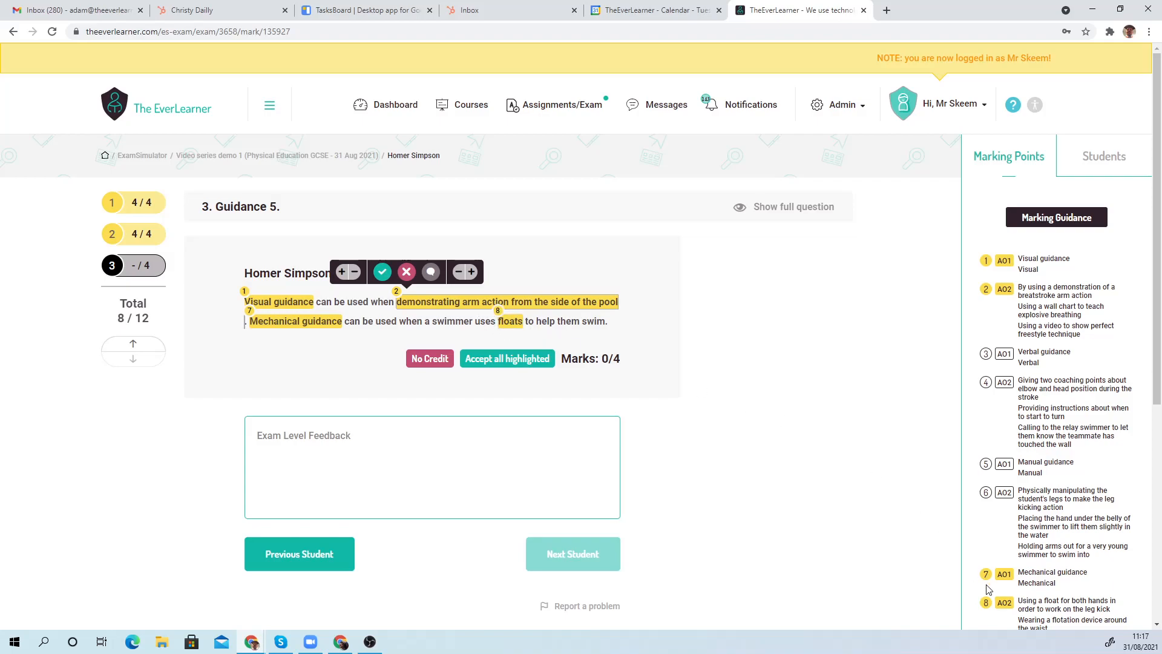
Extend the suggested Point 8 highlight to "floats to help them swim" and accept all highlighted phrases in the answer
{"action": "scroll", "coordinate": [1004, 578], "scroll_direction": "down", "scroll_amount": 2}
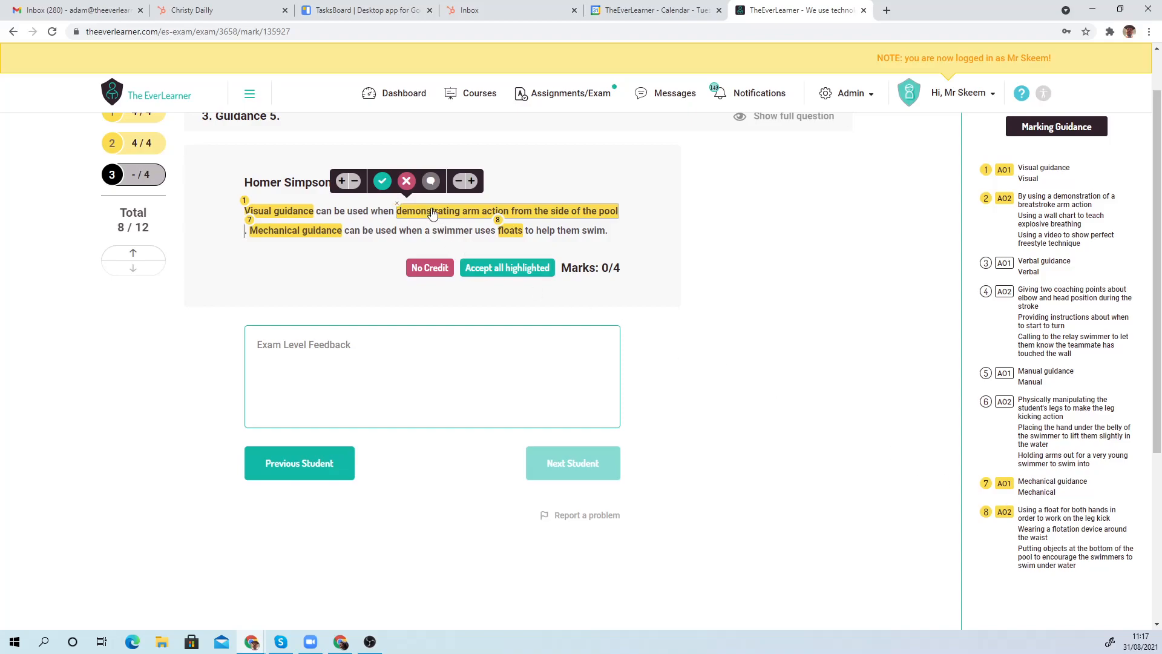
{"action": "left_click", "coordinate": [513, 233]}
{"action": "left_click", "coordinate": [573, 200]}
{"action": "left_click", "coordinate": [572, 200]}
{"action": "left_click", "coordinate": [573, 200]}
{"action": "left_click", "coordinate": [572, 201]}
{"action": "left_click", "coordinate": [484, 201]}
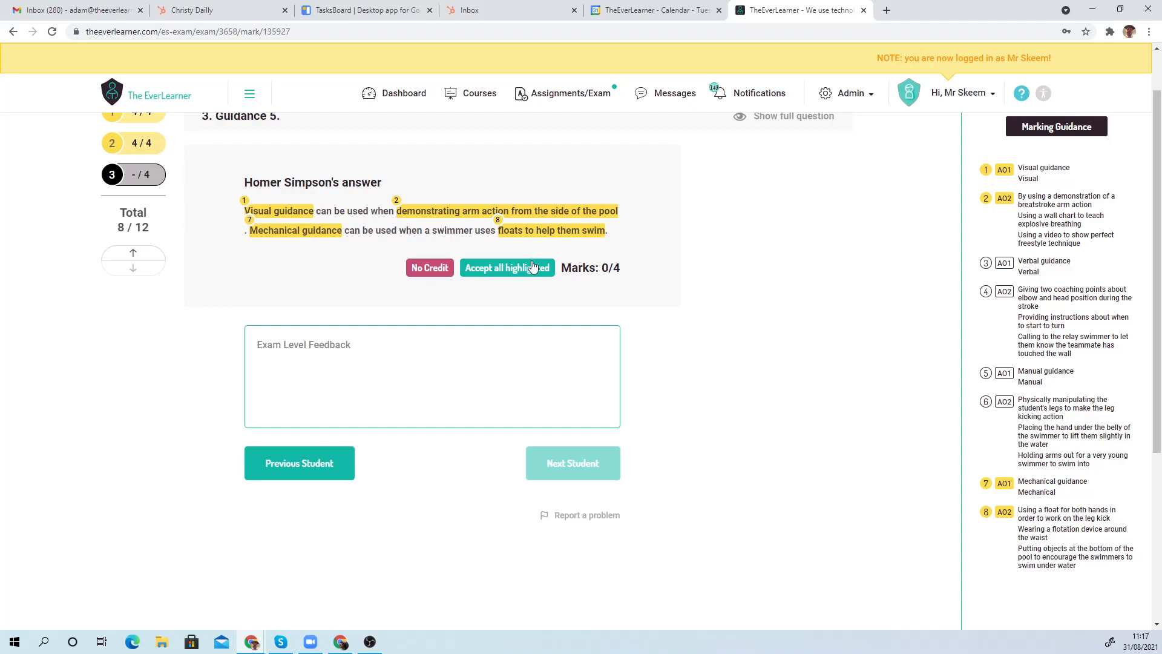
{"action": "left_click", "coordinate": [535, 275]}
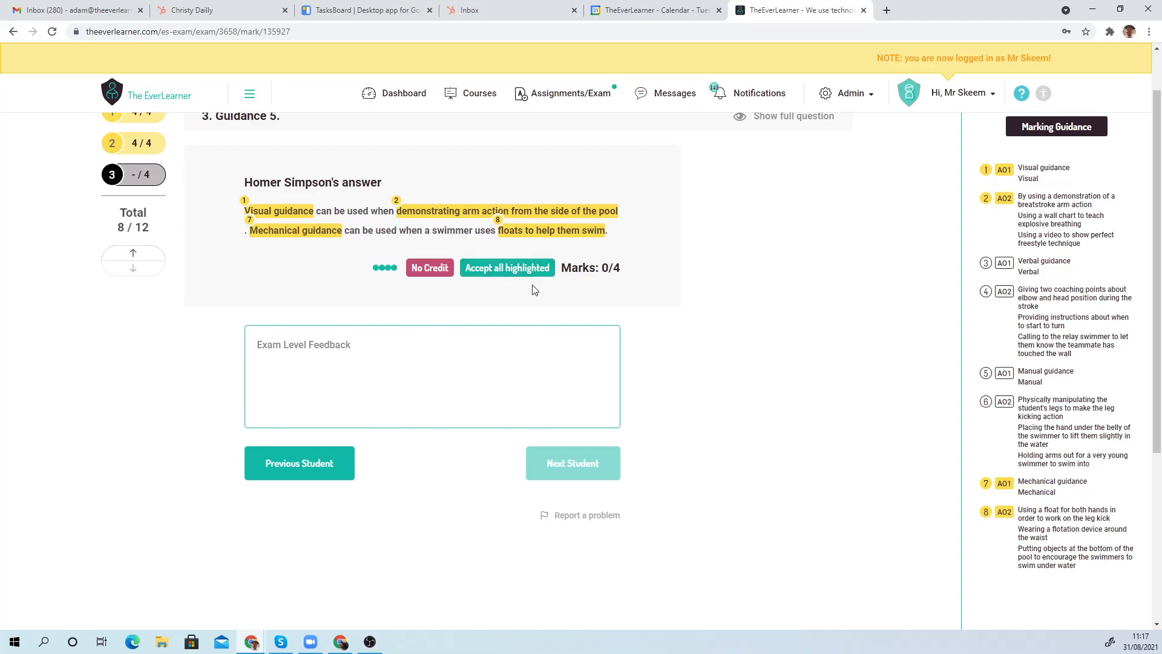